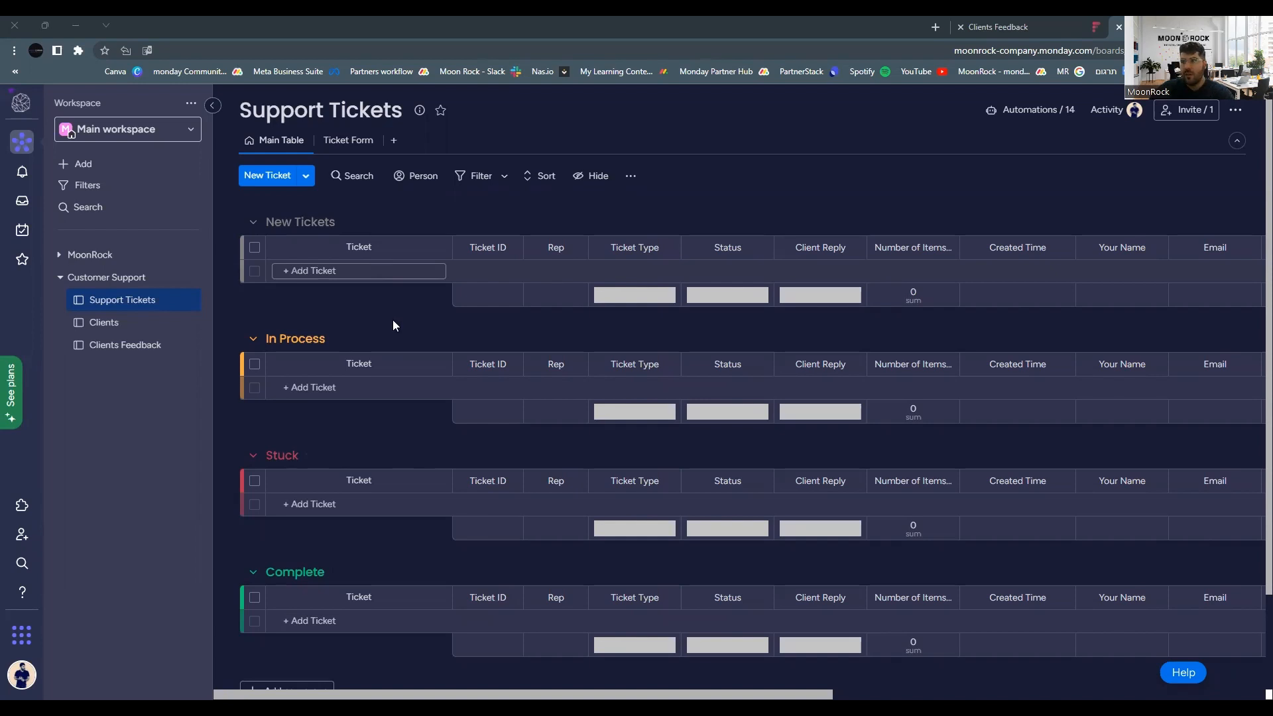
Switch to the Ticket Form view and open its WorkForm sharing panel with the shortened link and social sharing.
left_click(339, 144)
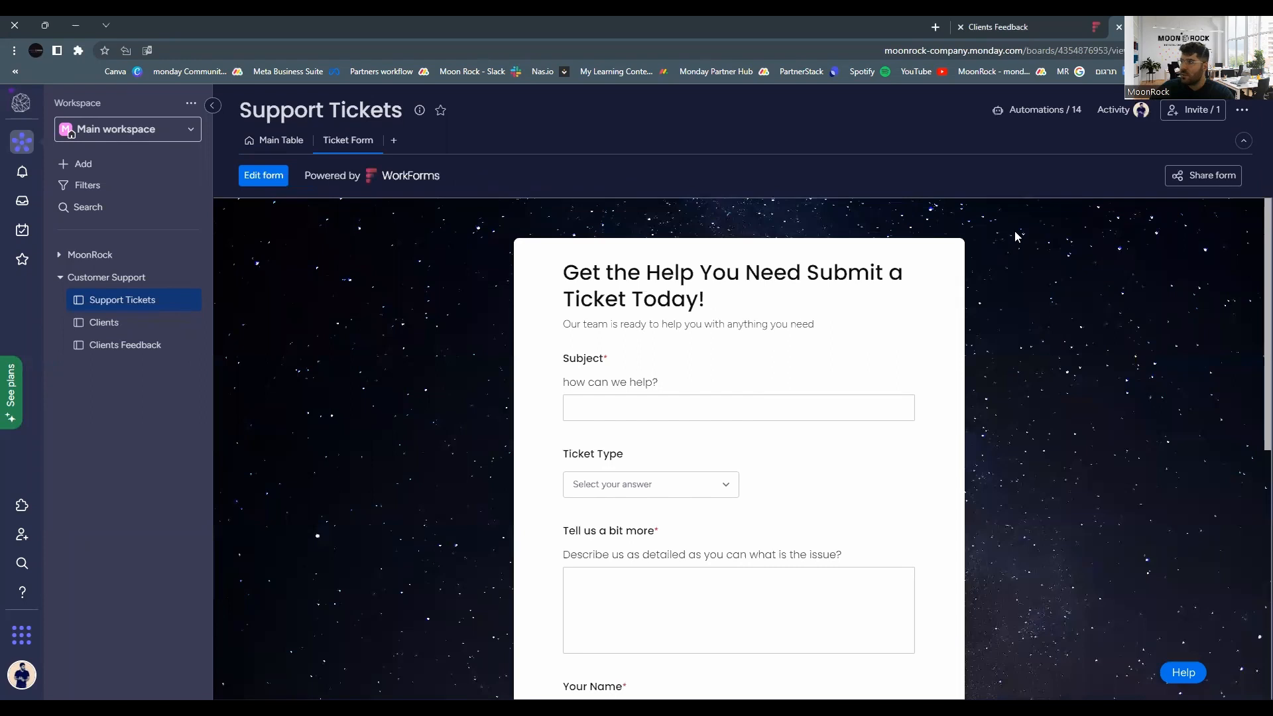
left_click(1177, 189)
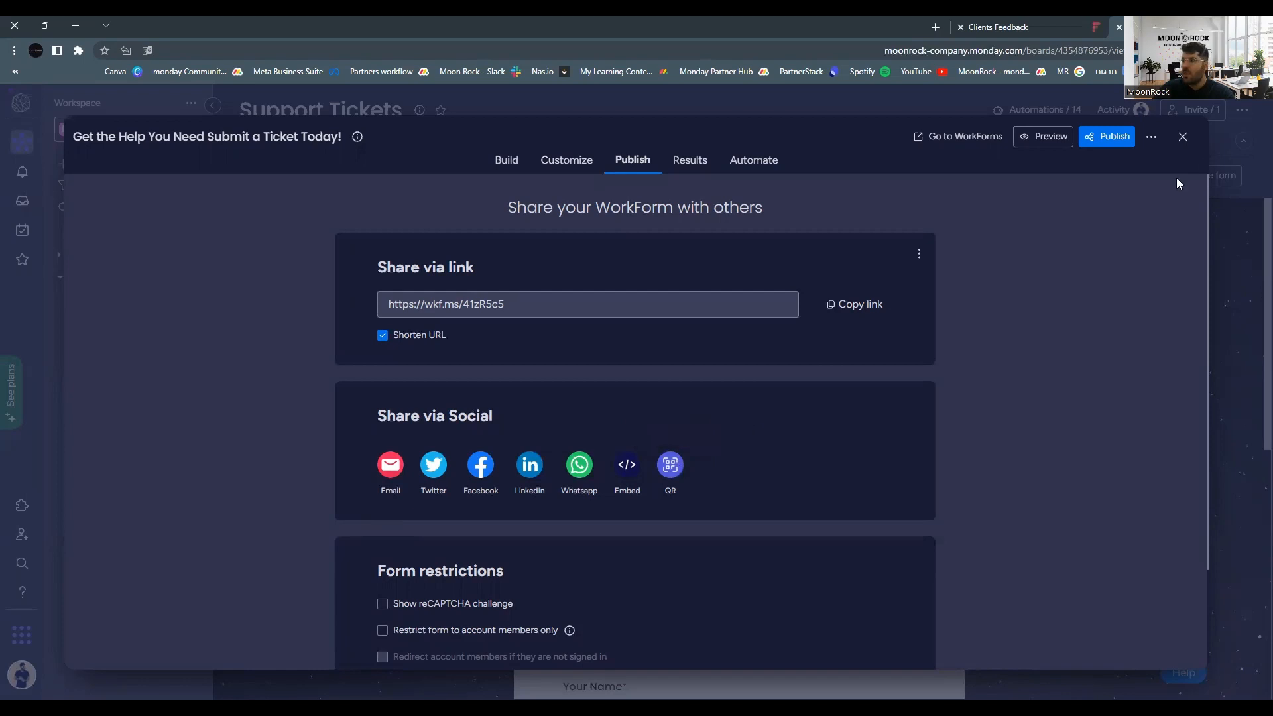
Close the WorkForm sharing panel and return to the blank ticket form's Subject field.
left_click(1182, 137)
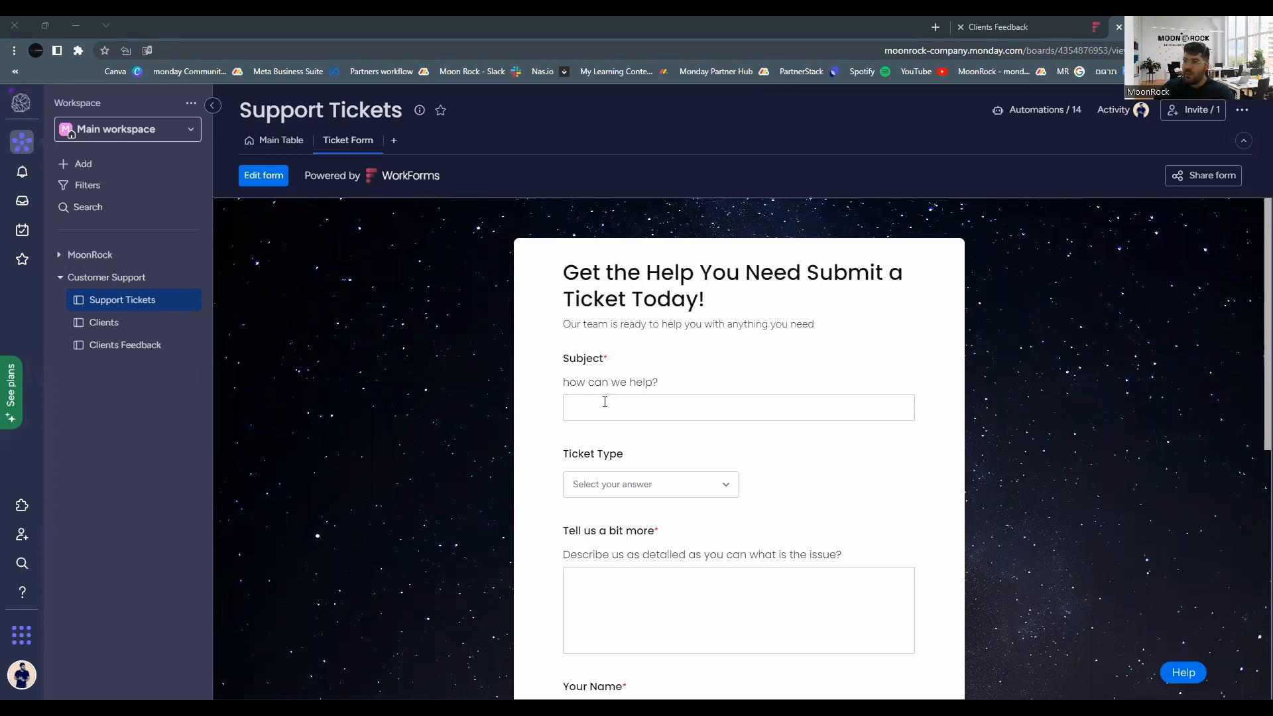
left_click(629, 410)
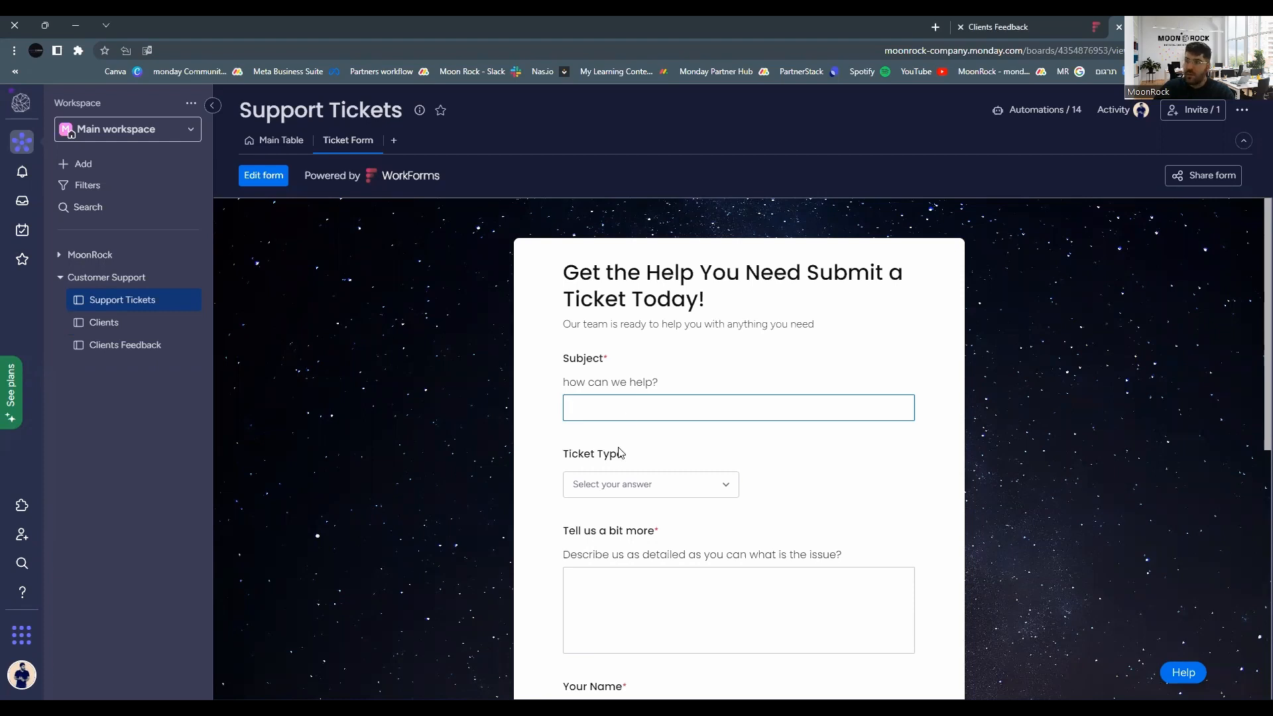
Set the ticket type to Damaged and enter the subject 'assadasd'.
left_click(618, 491)
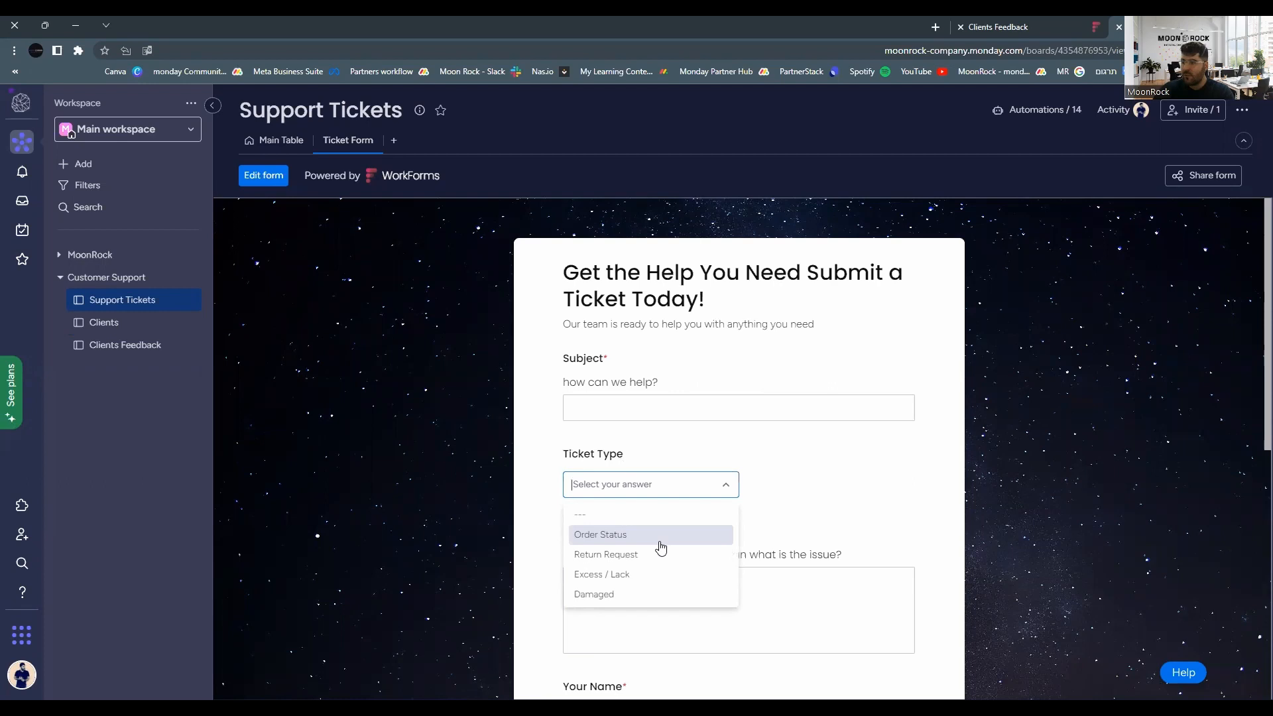
left_click(629, 595)
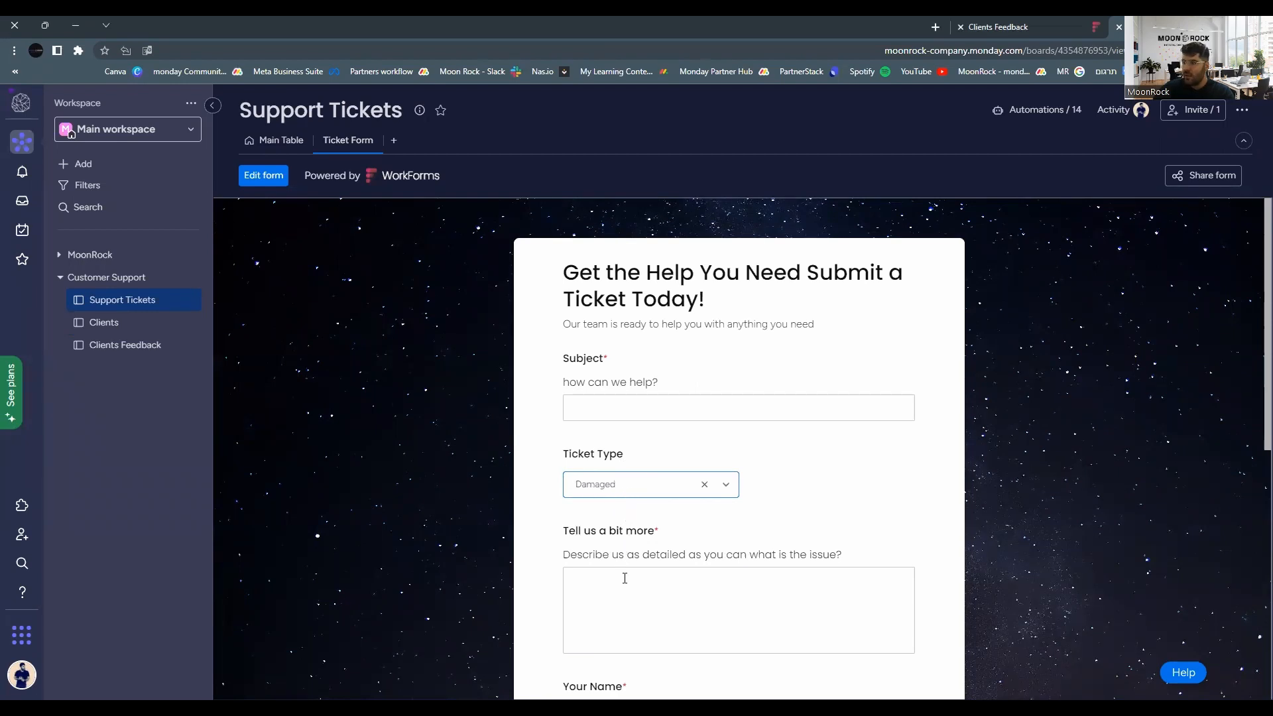
scroll(624, 577, "down", 2)
scroll(616, 407, "up", 1)
left_click(616, 342)
type("assadasd")
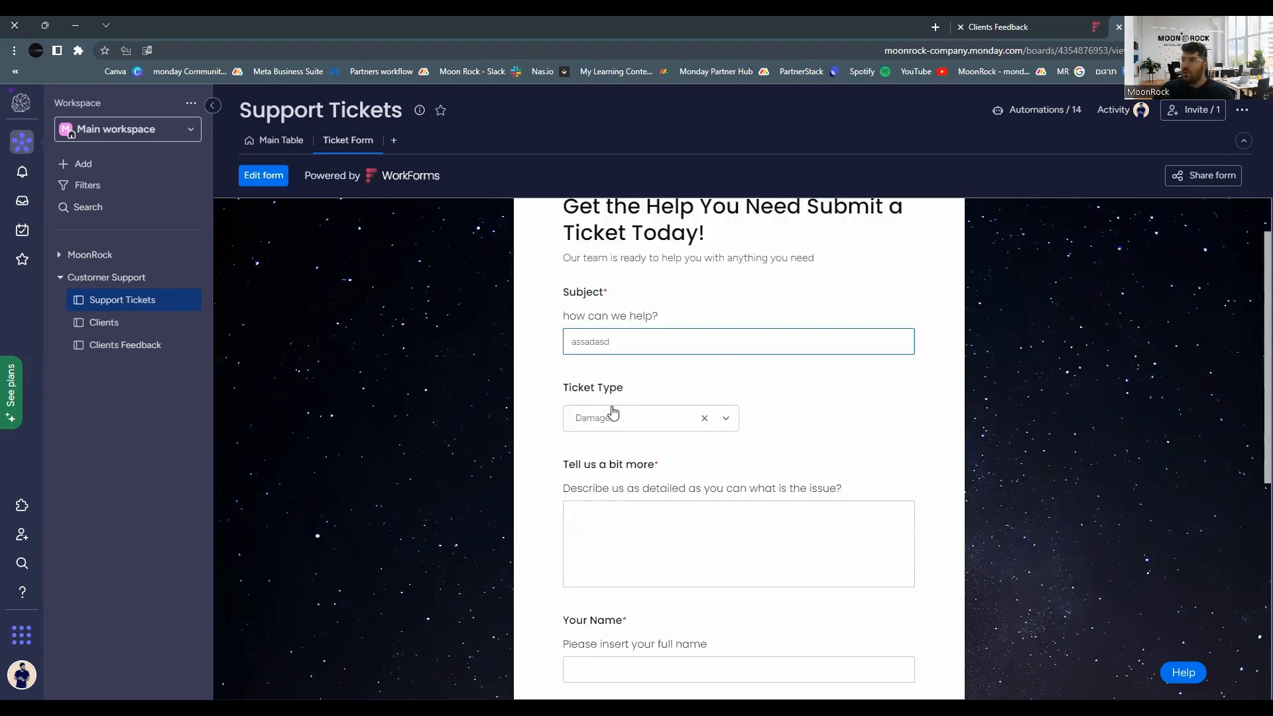
scroll(586, 336, "up", 1)
Enter the description 'jhdjsahsdkhakss' and paste in the requester's full name.
left_click(623, 583)
scroll(623, 583, "down", 2)
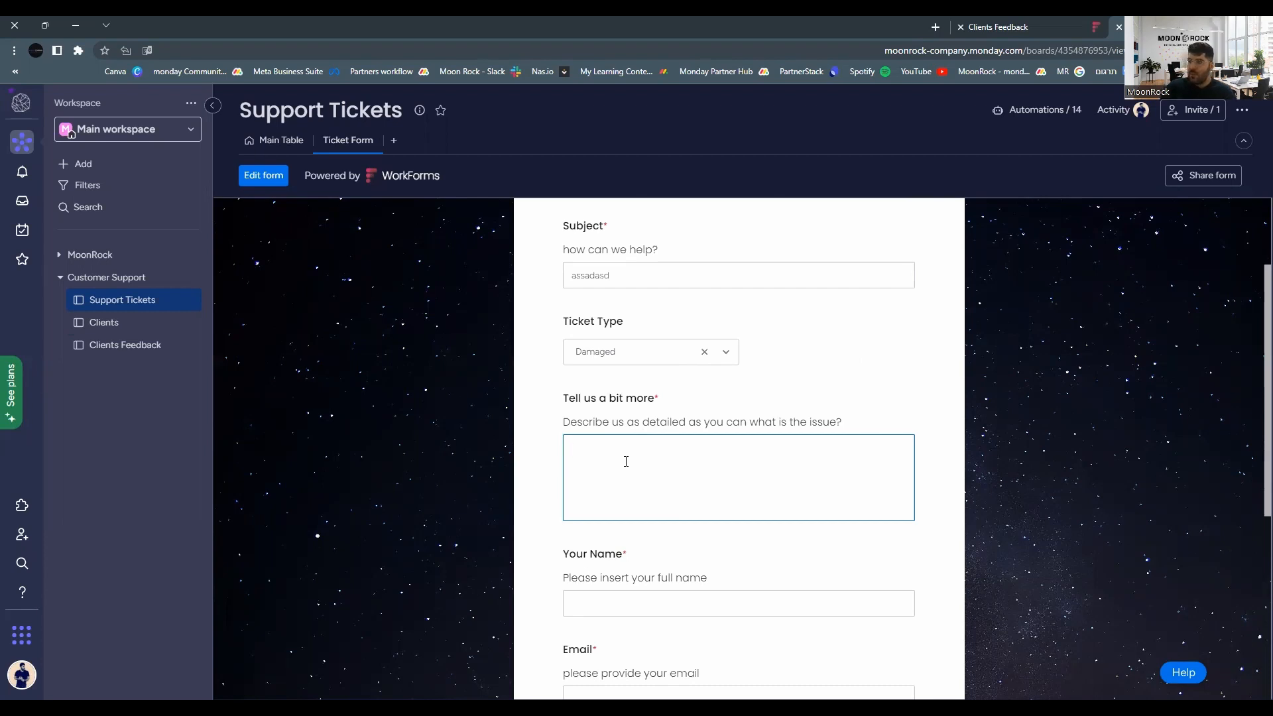
type("jhdjsahsdkhakss")
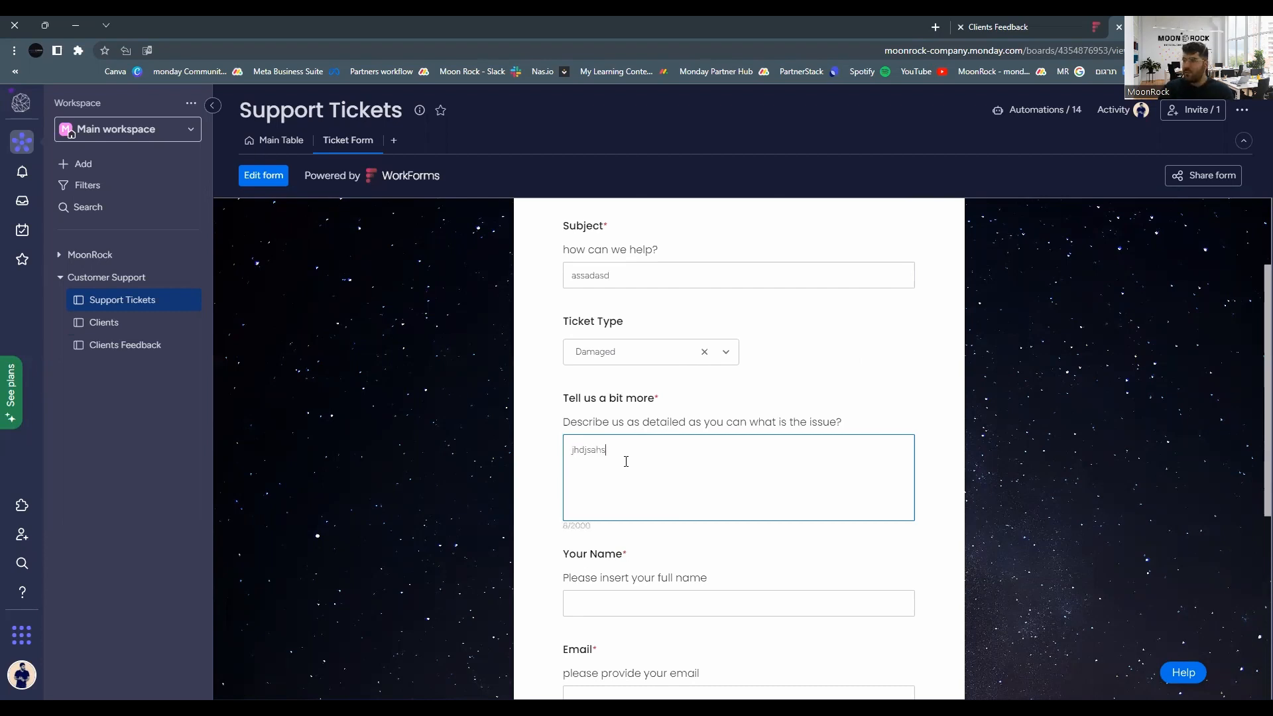
left_click(663, 603)
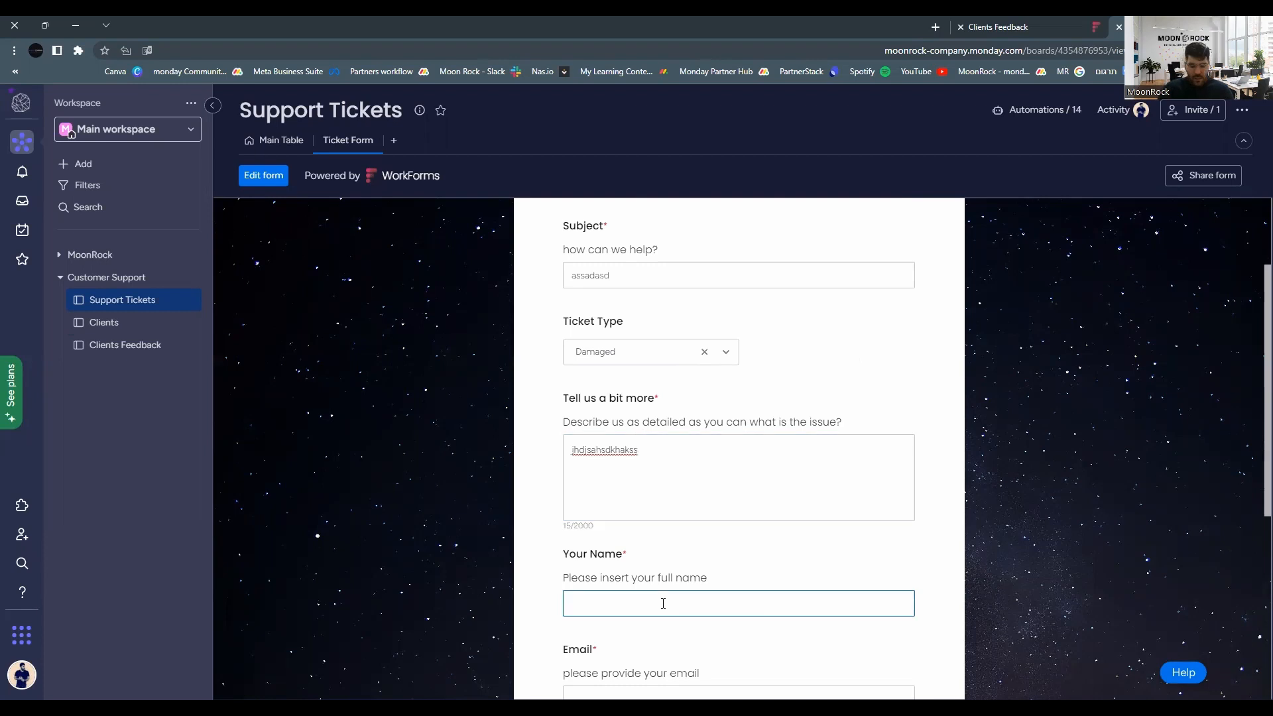
type("jhc")
key("BackSpace")
key("BackSpace")
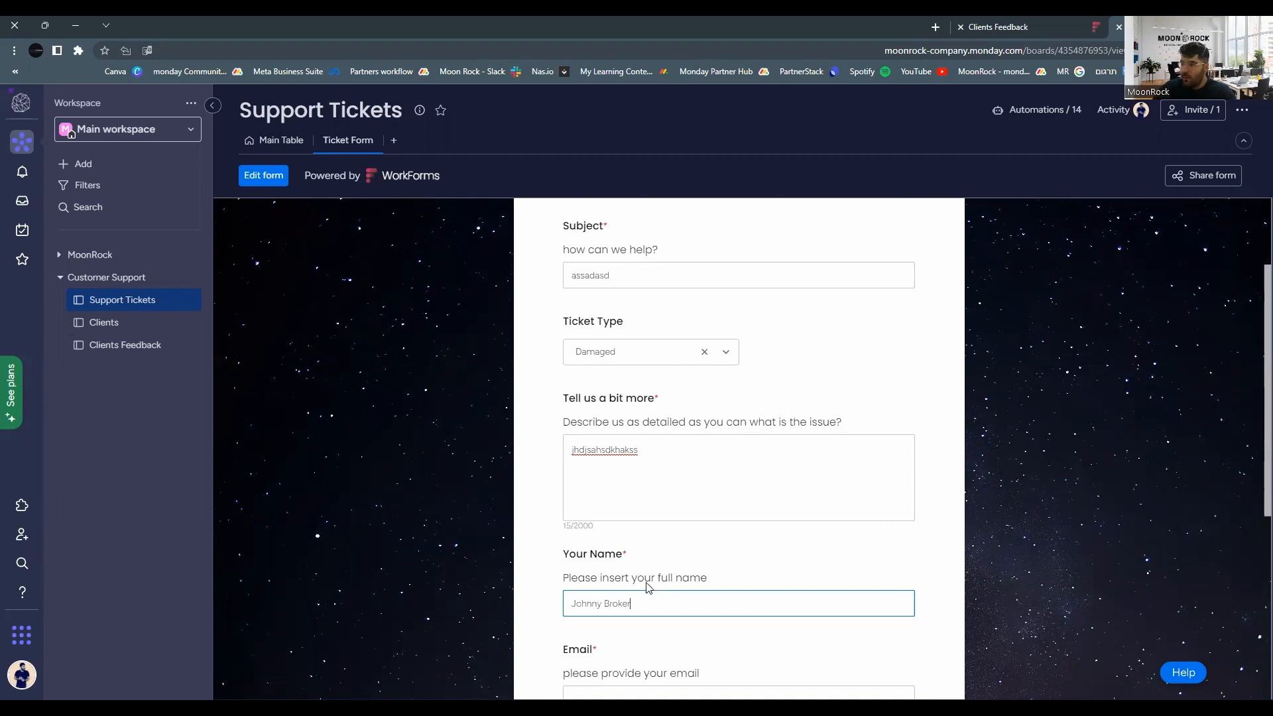
Fill in the contact's e-mail address and submit the ticket.
scroll(647, 584, "down", 1)
left_click(617, 632)
scroll(618, 632, "down", 3)
scroll(600, 514, "down", 2)
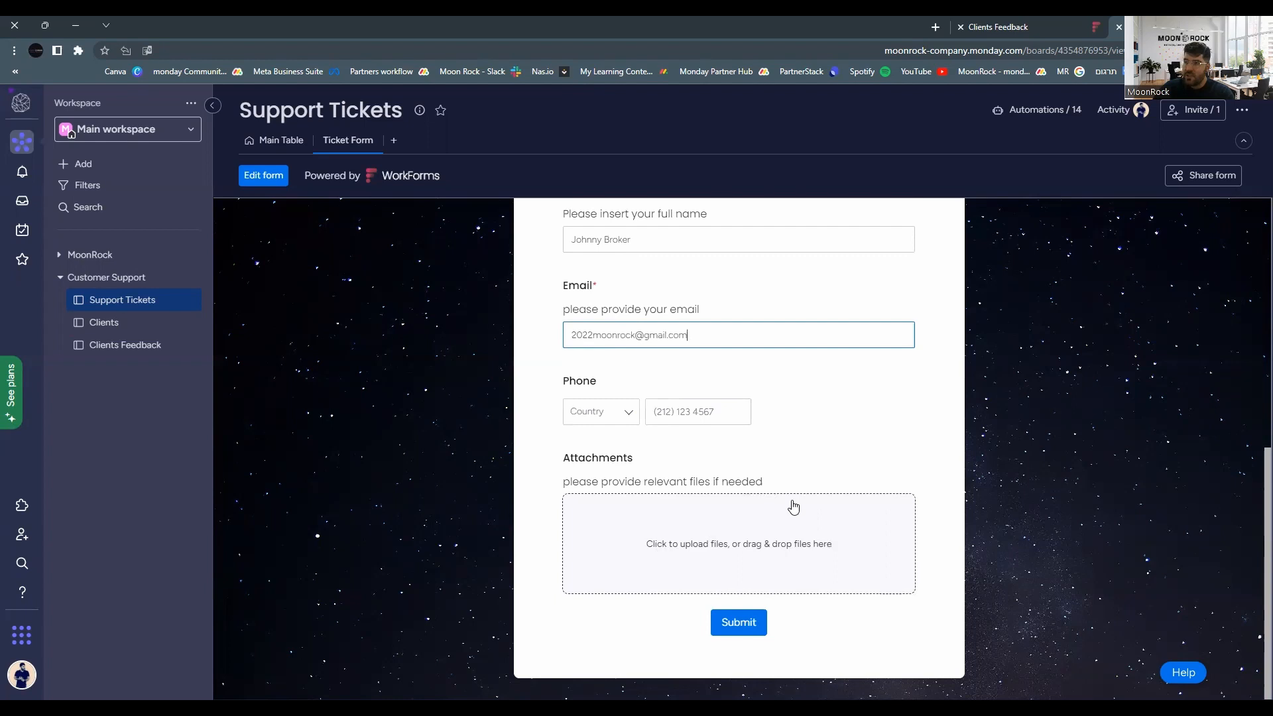
left_click(742, 625)
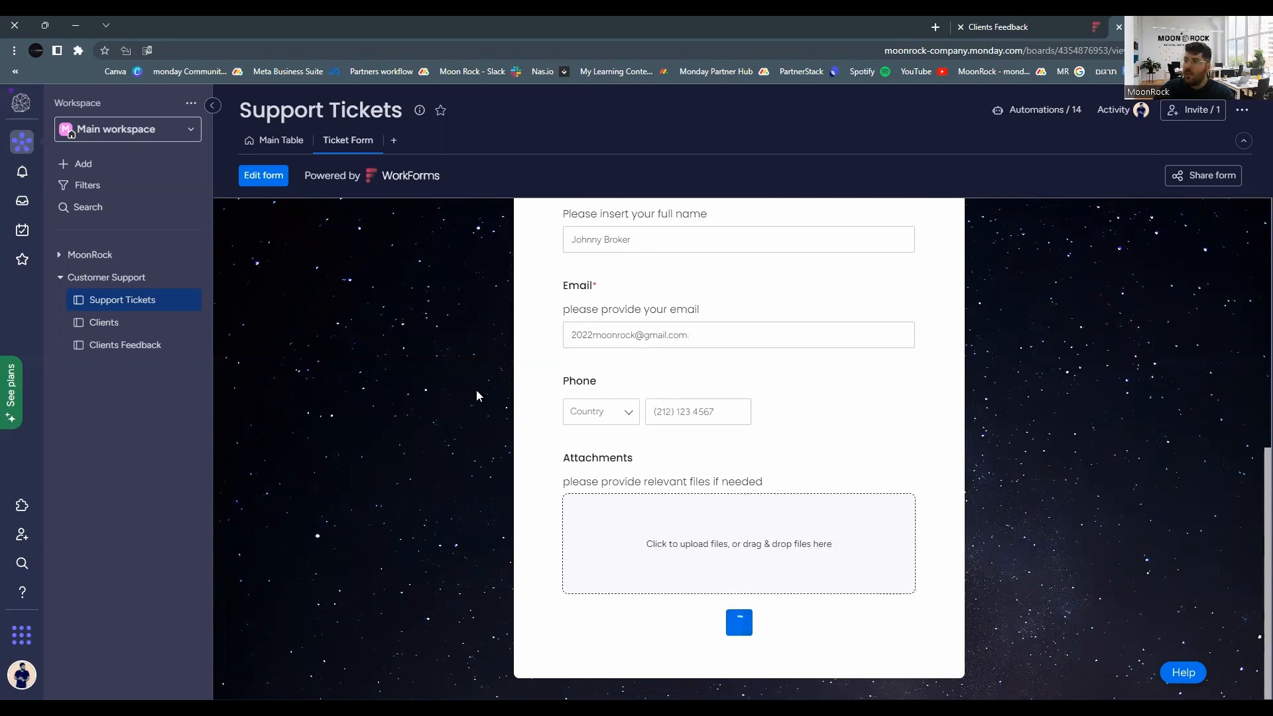
Inspect the new Damaged ticket's columns under New Tickets in the Main Table, then return to the form.
left_click(275, 140)
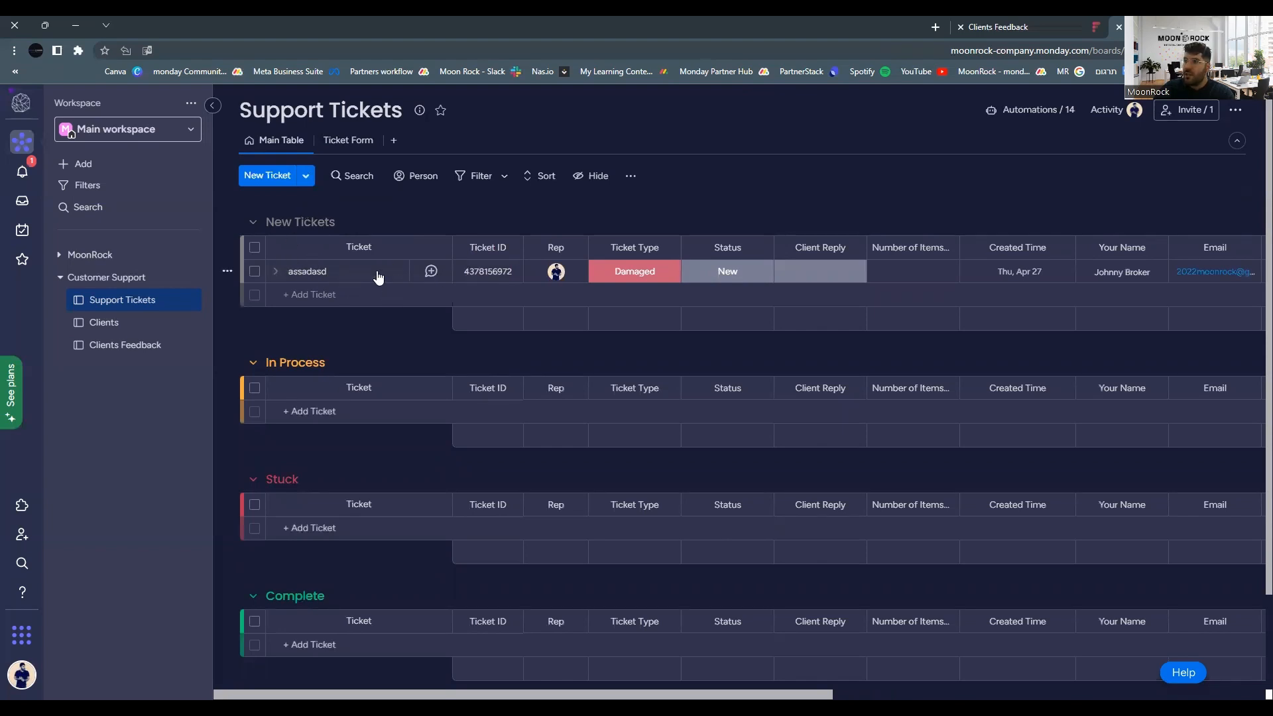
left_click(321, 277)
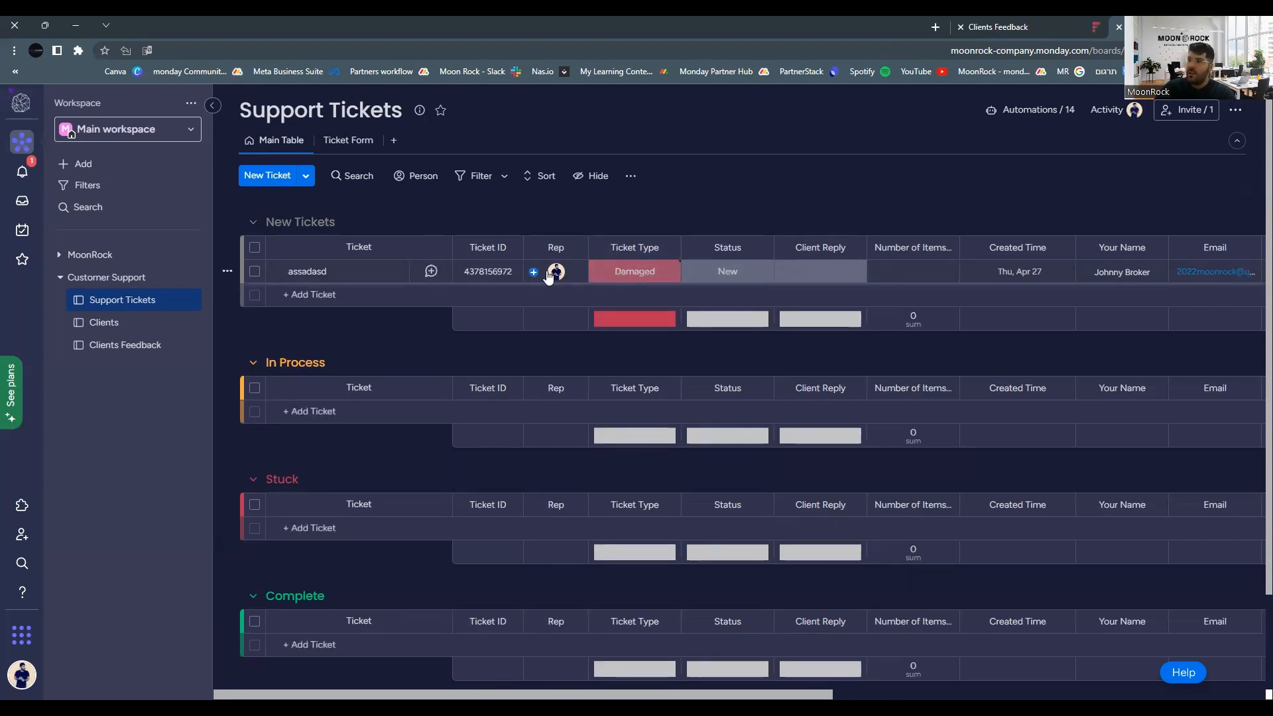
mouse_move(554, 274)
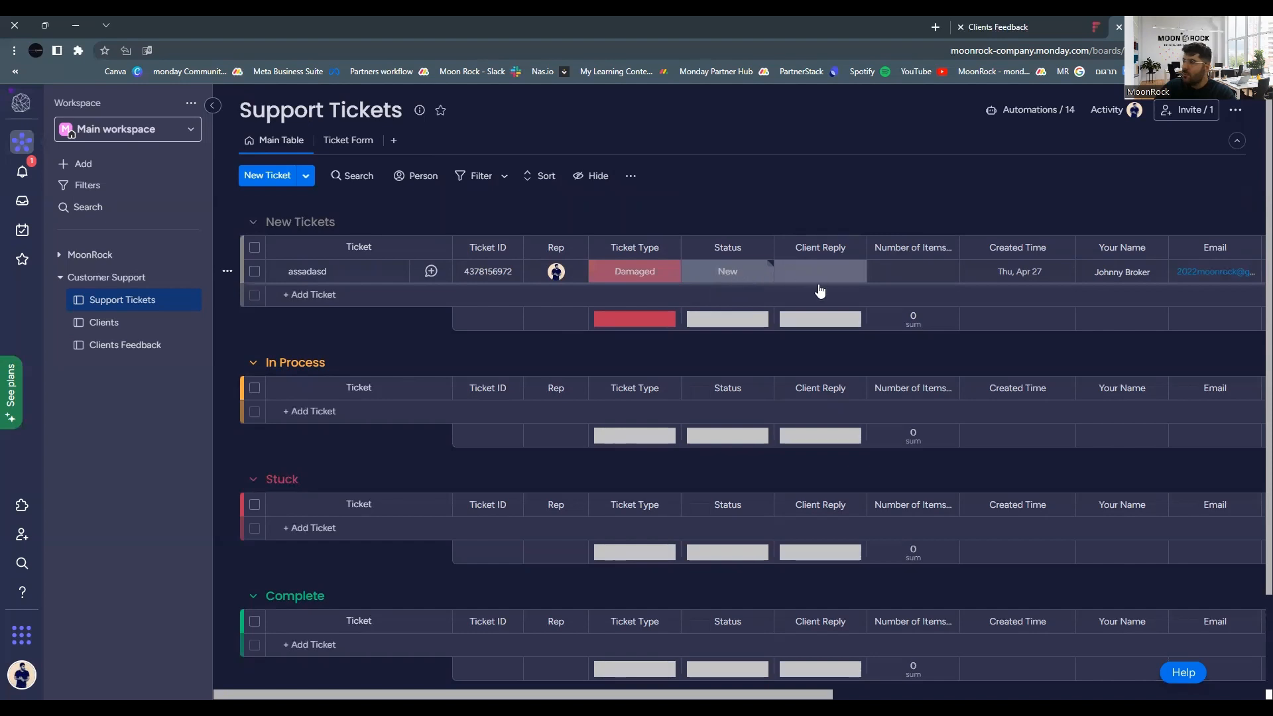
scroll(861, 298, "right", 5)
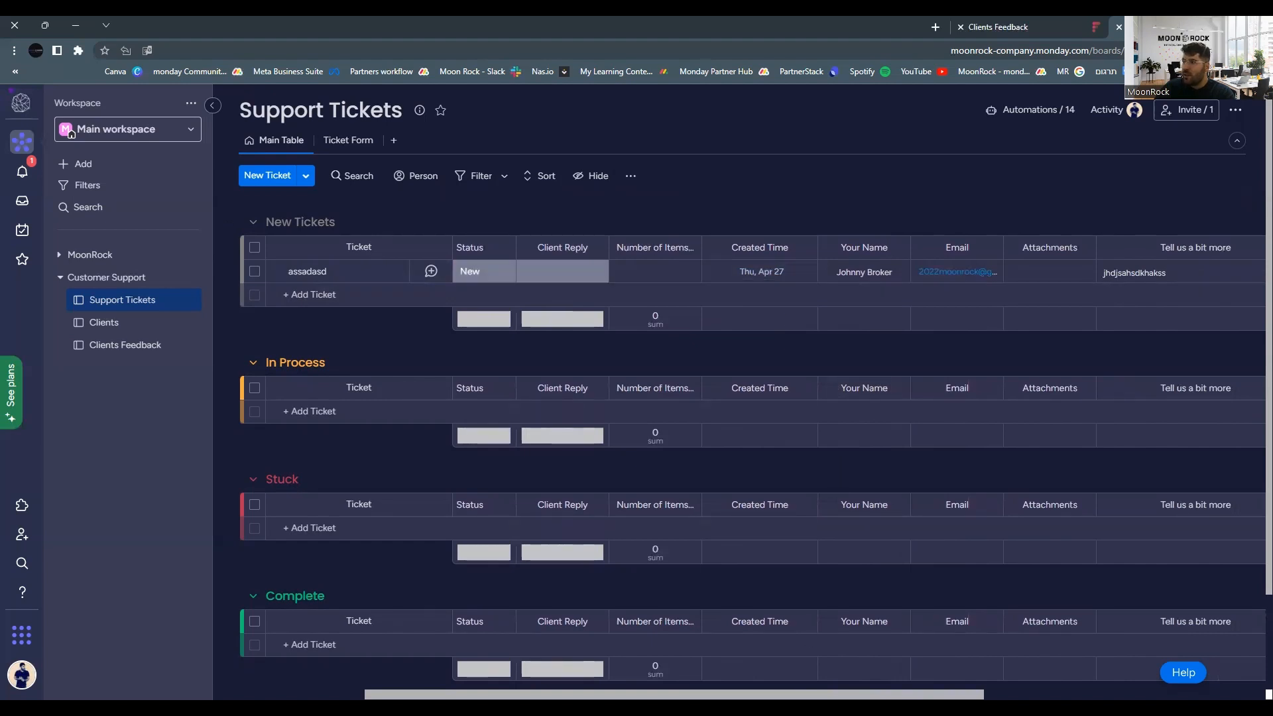
scroll(815, 464, "right", 5)
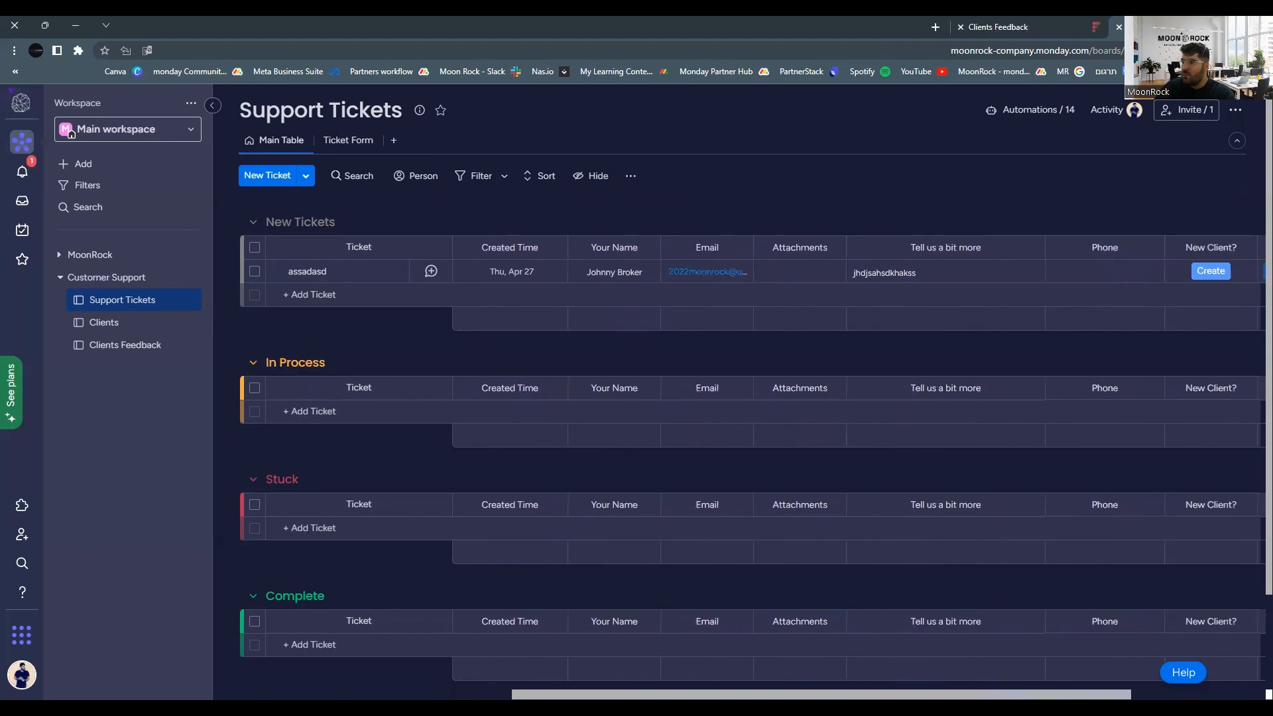
scroll(1010, 668, "right", 3)
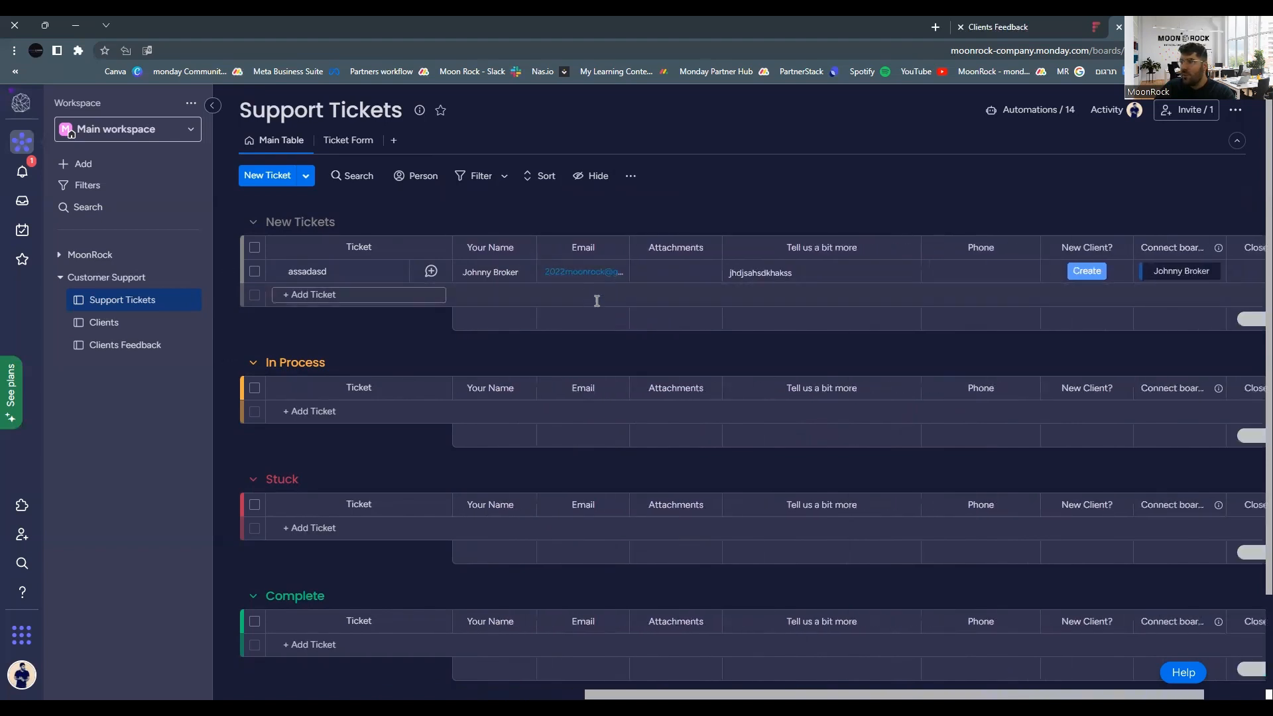
scroll(898, 643, "right", 1)
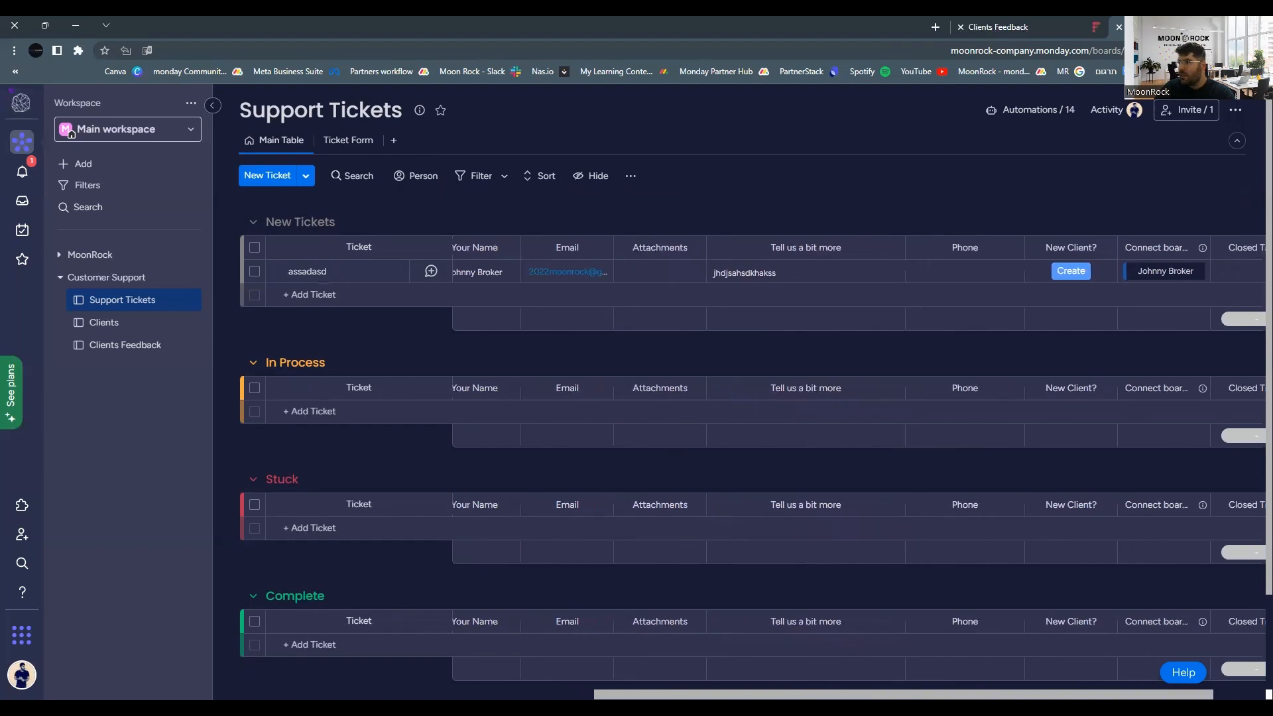
scroll(859, 468, "right", 2)
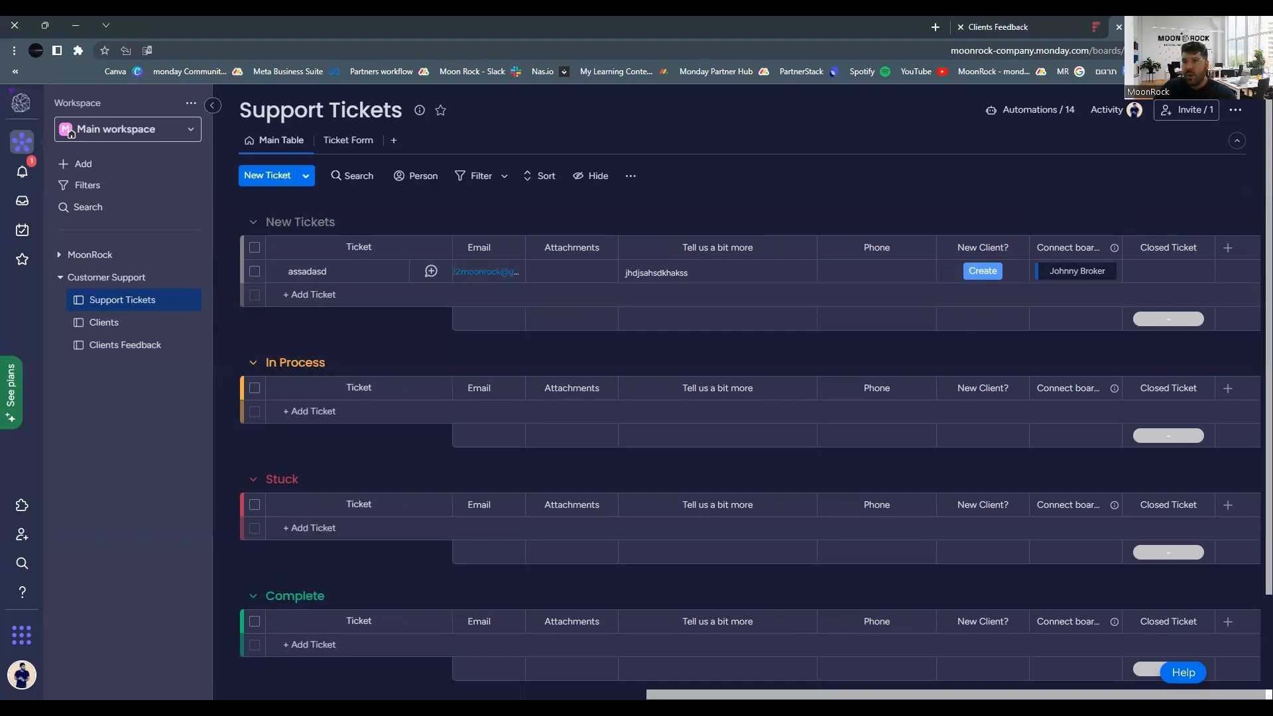
scroll(735, 411, "left", 2)
left_click(348, 141)
Fill in a Return Request ticket with 25 items, subject 'sdsadas' and the requester's name.
left_click(629, 411)
left_click(610, 489)
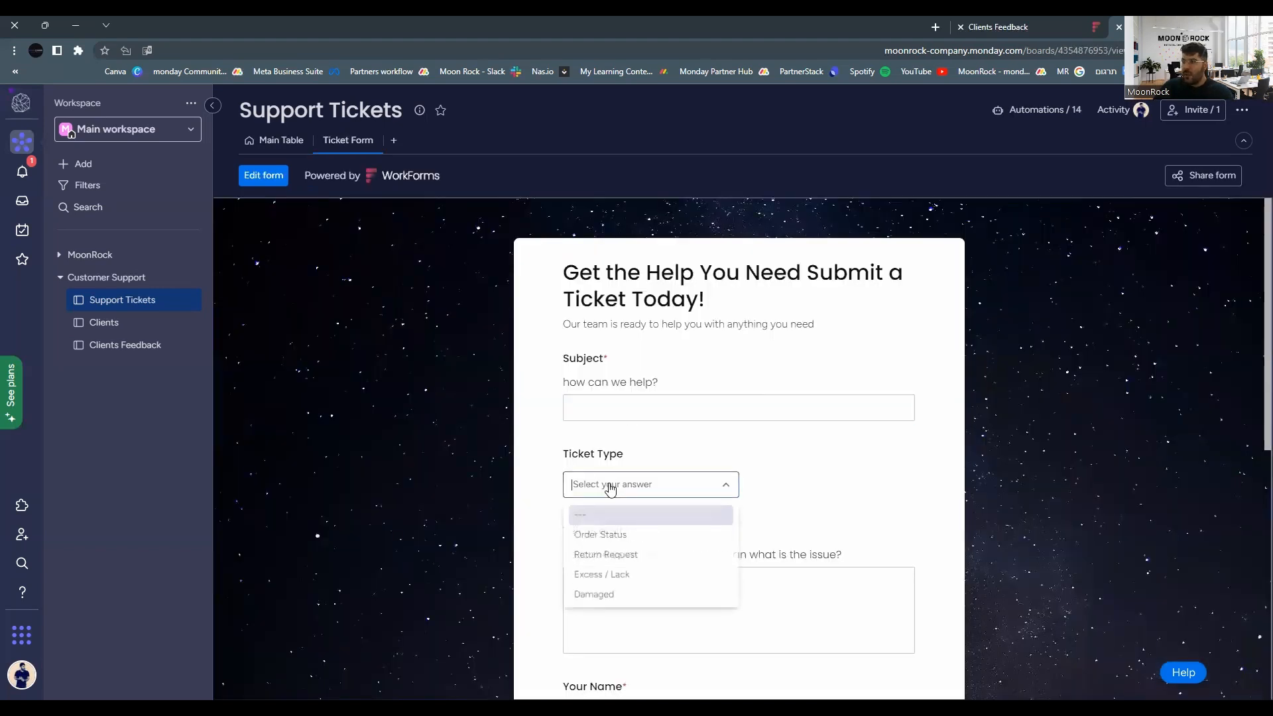
left_click(602, 562)
left_click(601, 557)
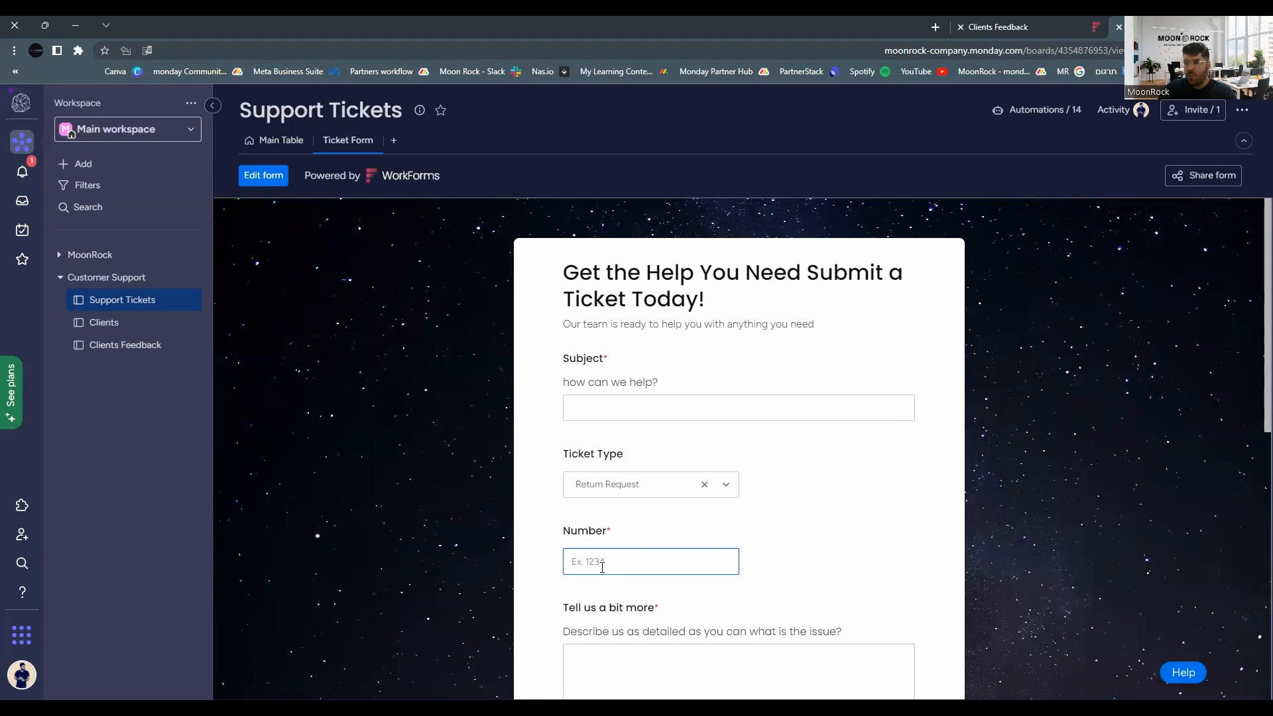
type("25")
left_click(606, 409)
type("sdsadas")
type("m")
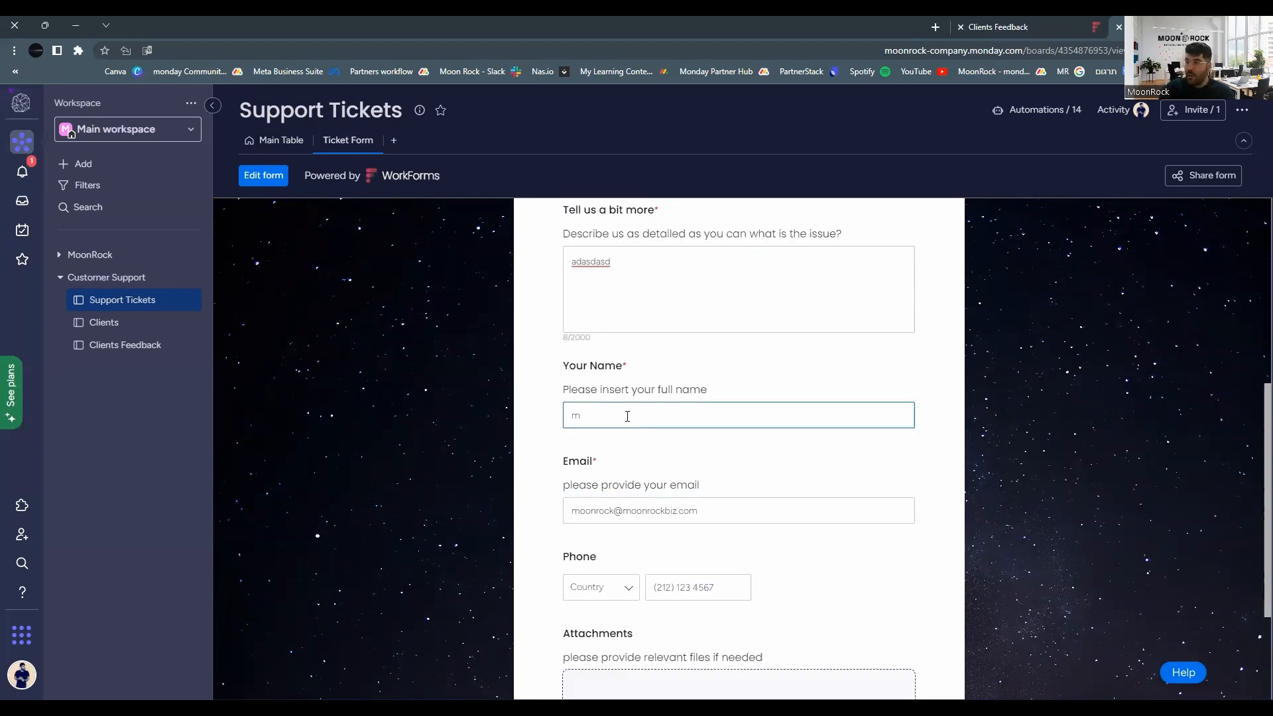
type("oon Rock")
Choose the United States (+1) country code and enter the phone number.
scroll(687, 407, "down", 2)
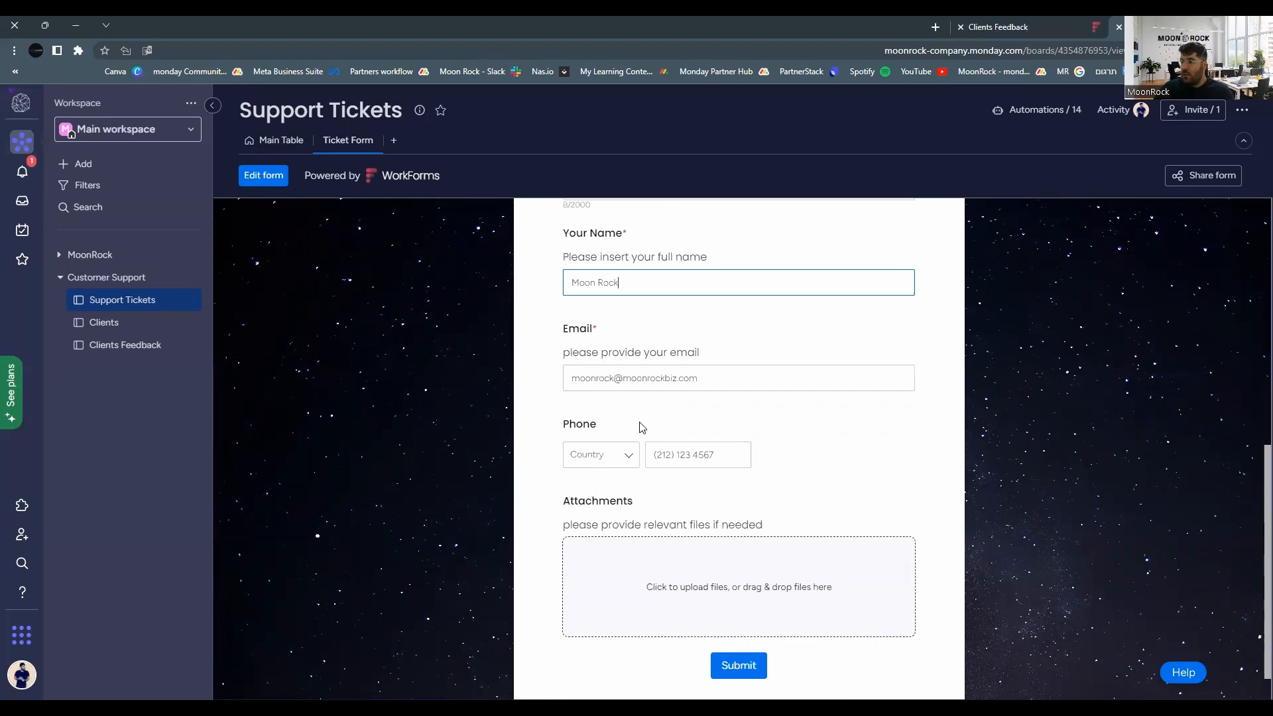
left_click(610, 457)
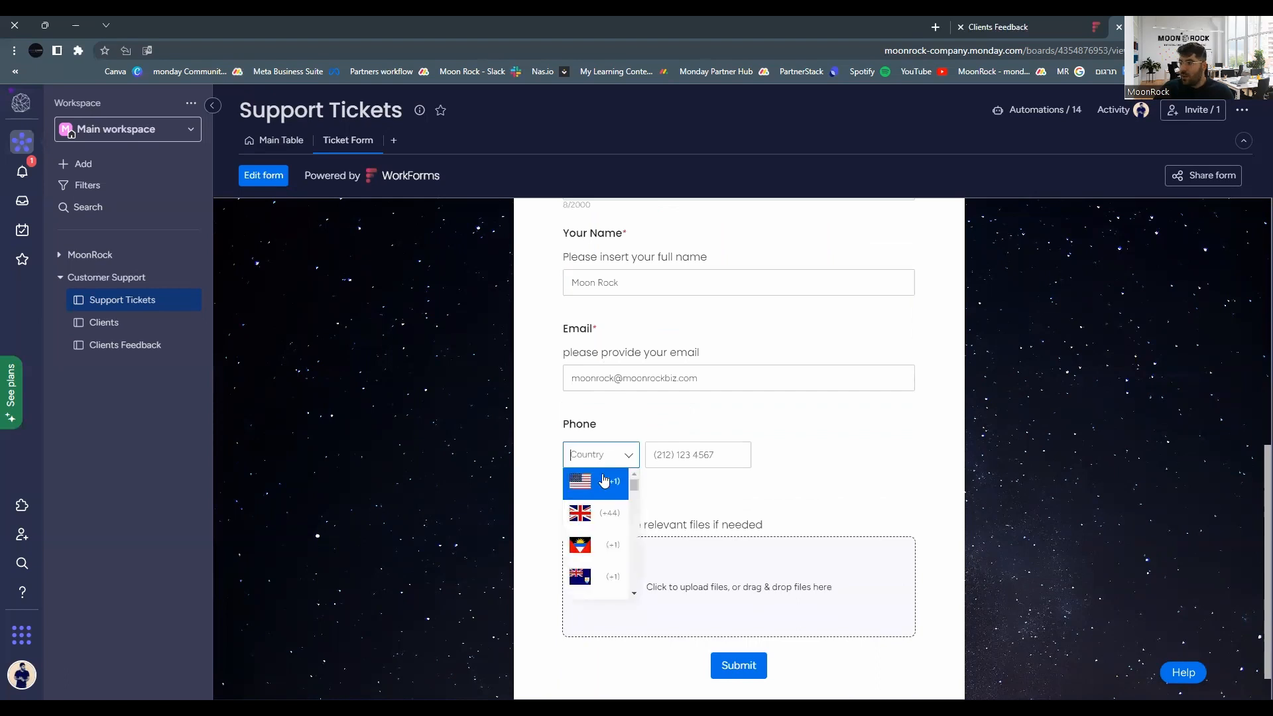
left_click(604, 483)
left_click(779, 445)
left_click(688, 456)
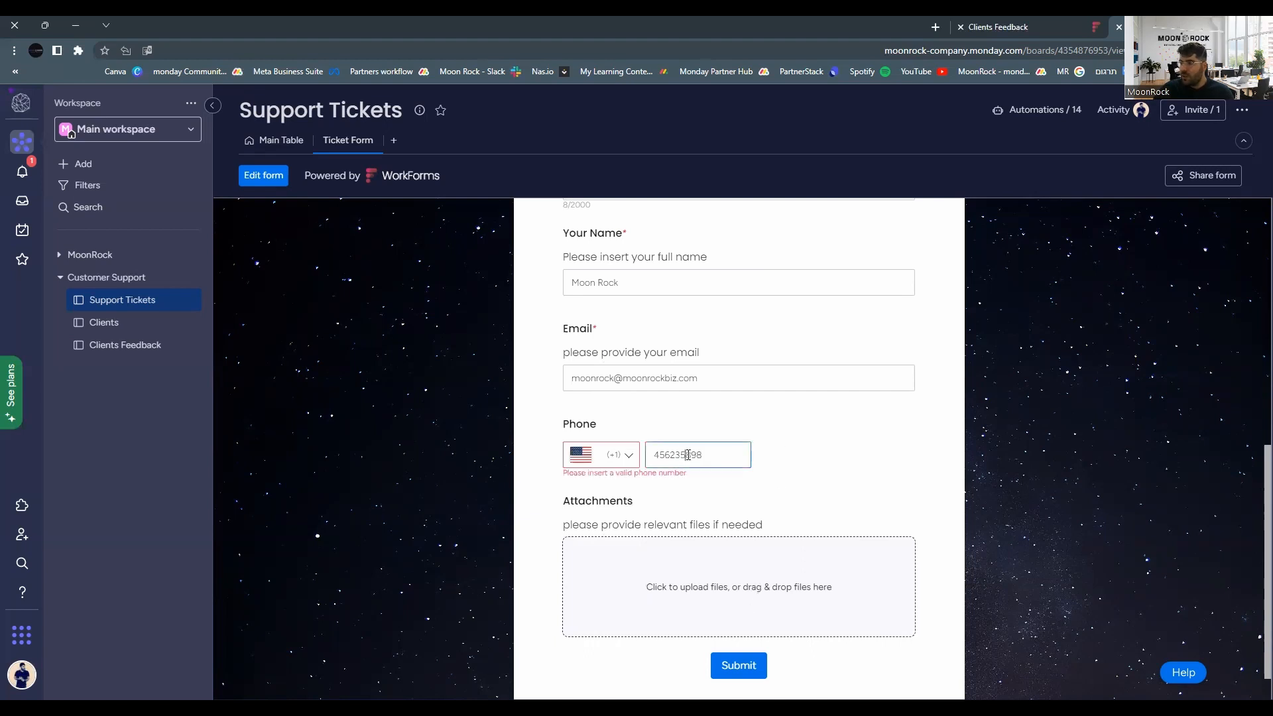
key("ctrl+a")
type("55")
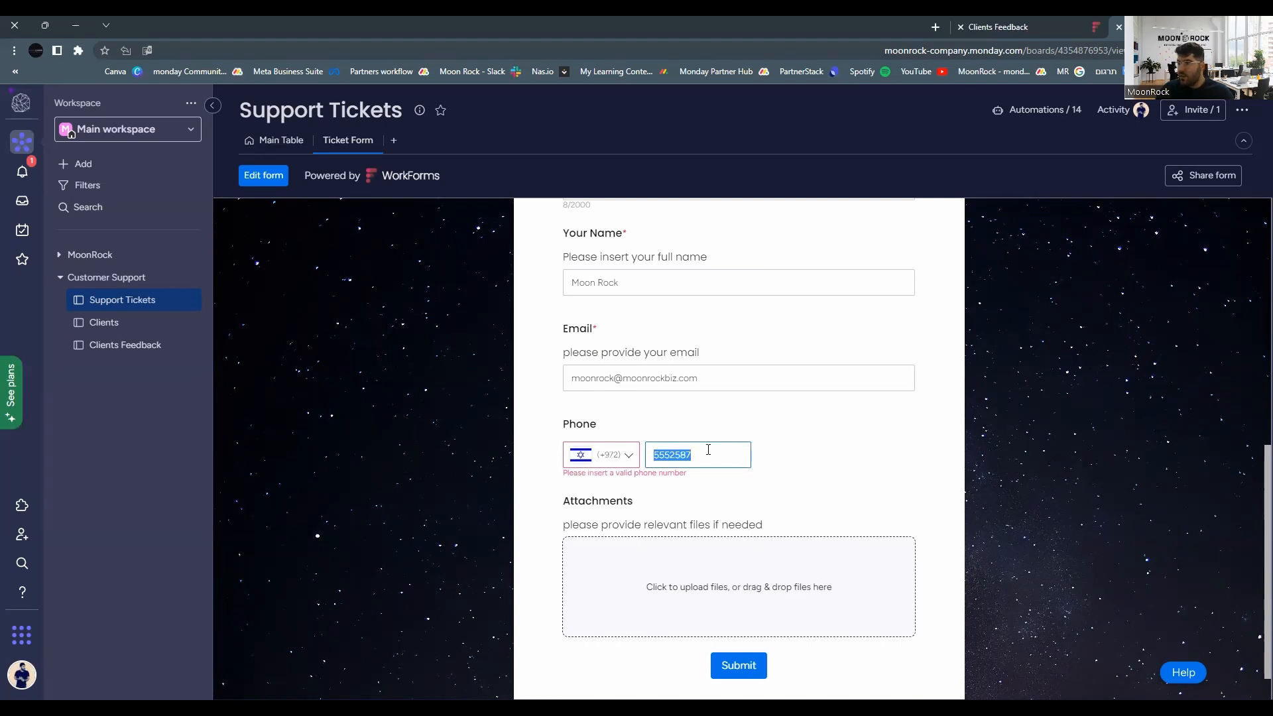
type("54")
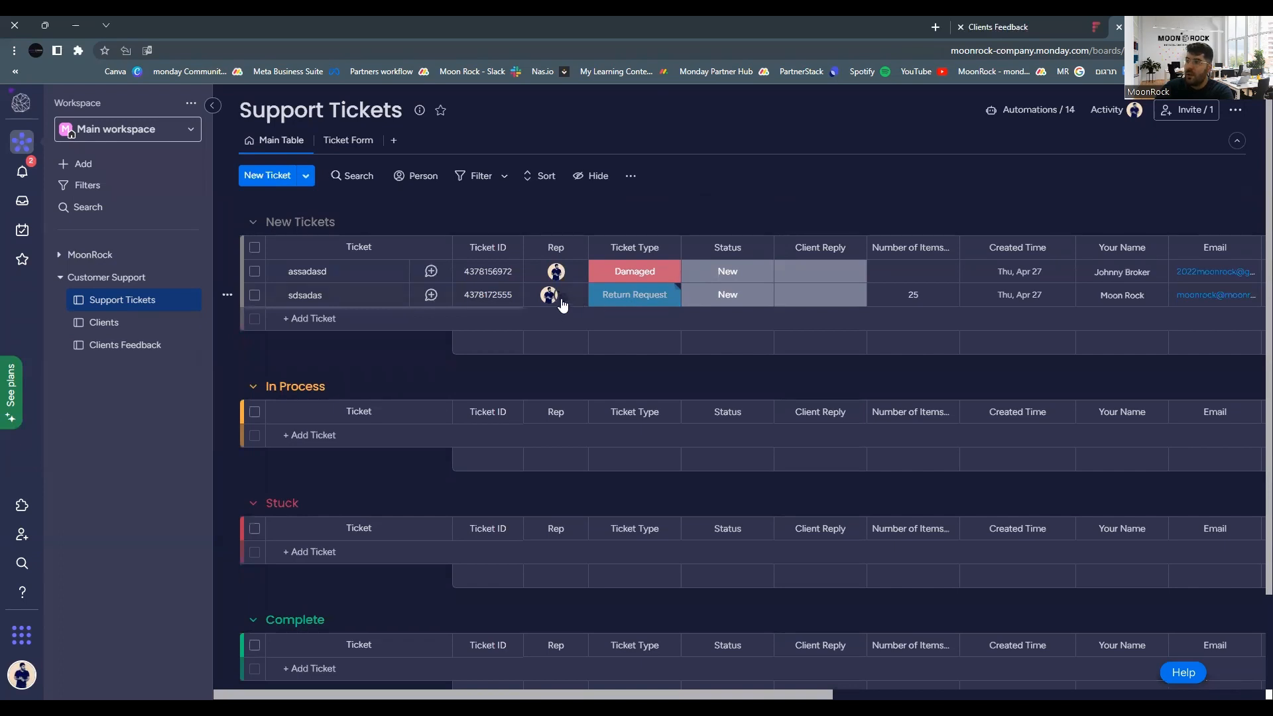
On the sdsadas row, scroll across to the New Client? column and choose Create.
mouse_move(562, 303)
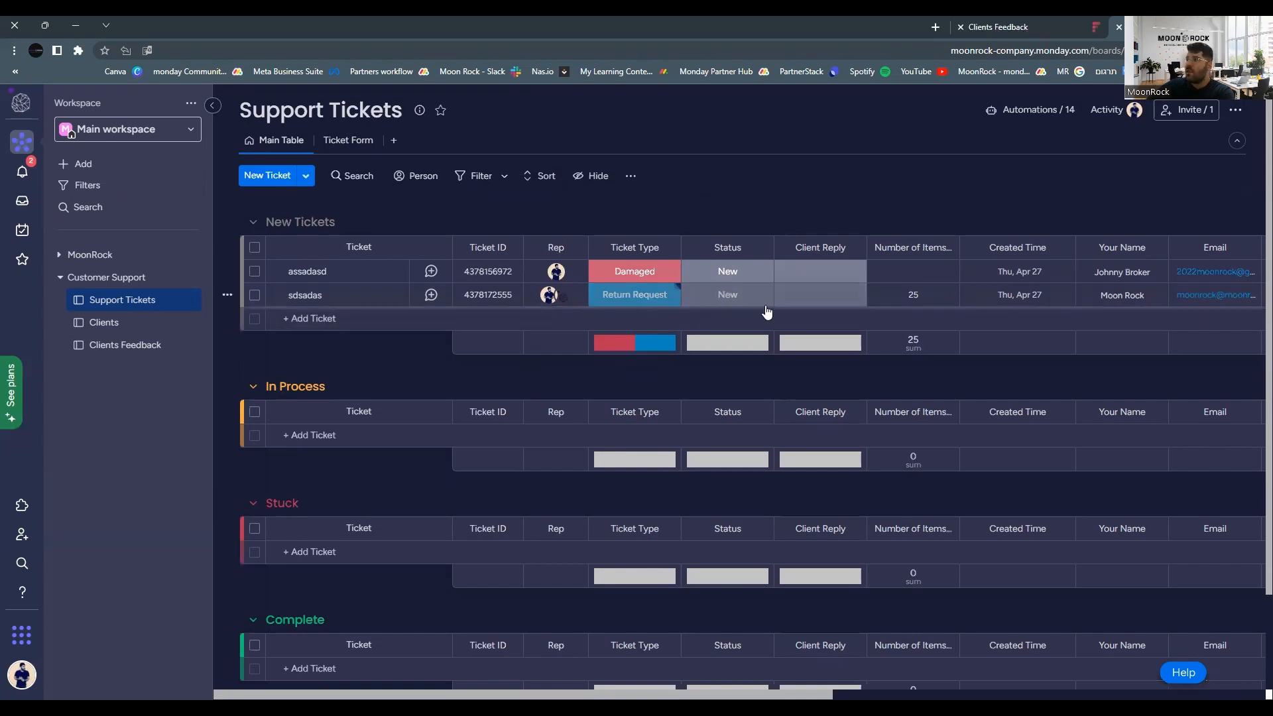
left_click(914, 295)
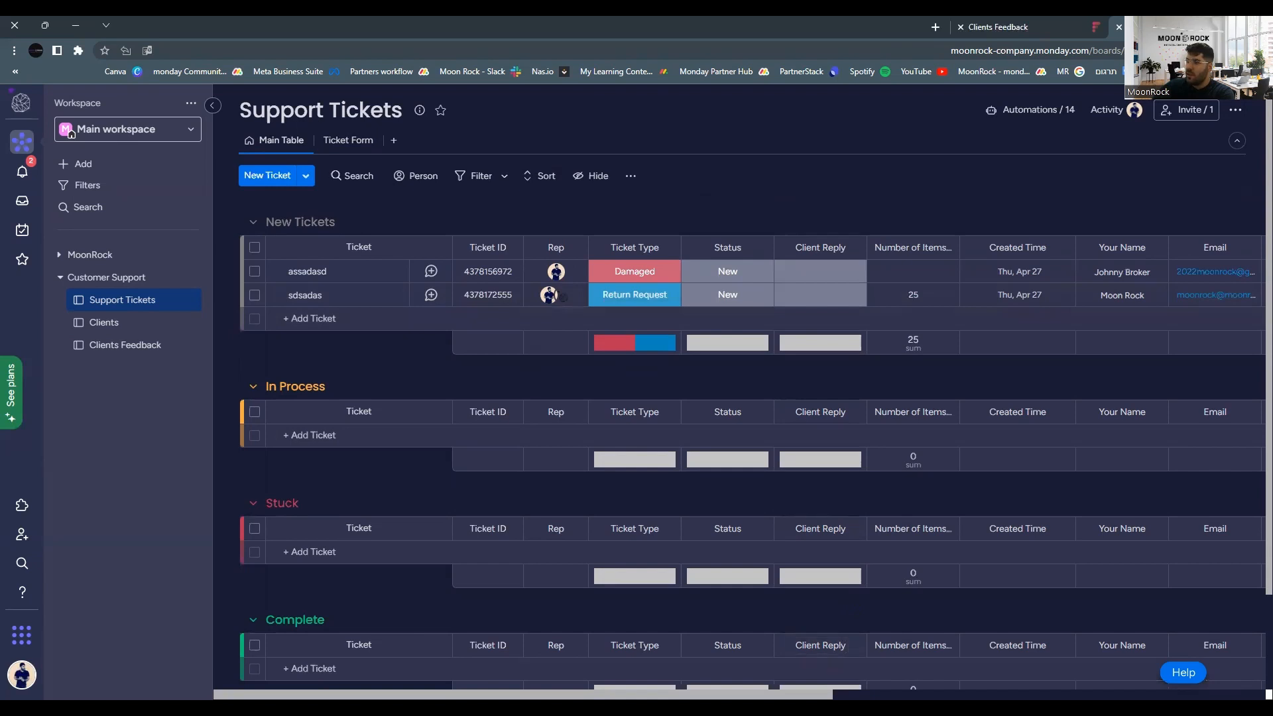
scroll(740, 468, "right", 5)
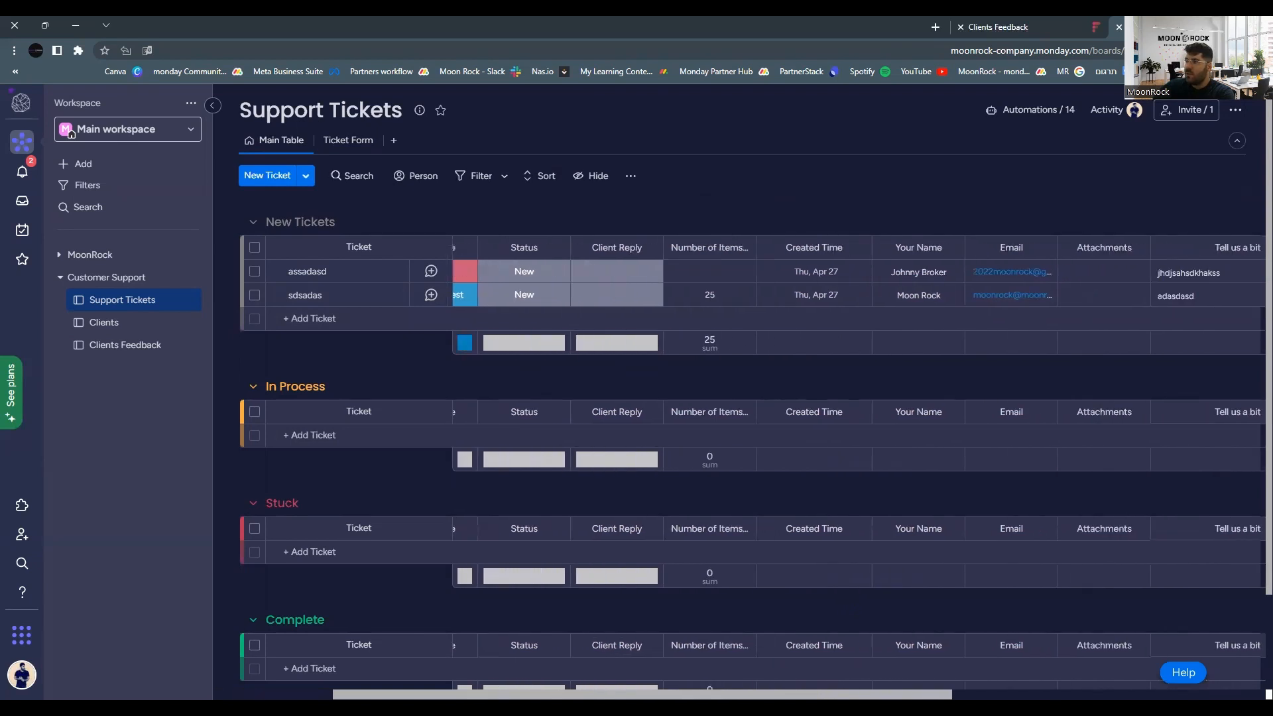
scroll(1133, 668, "right", 8)
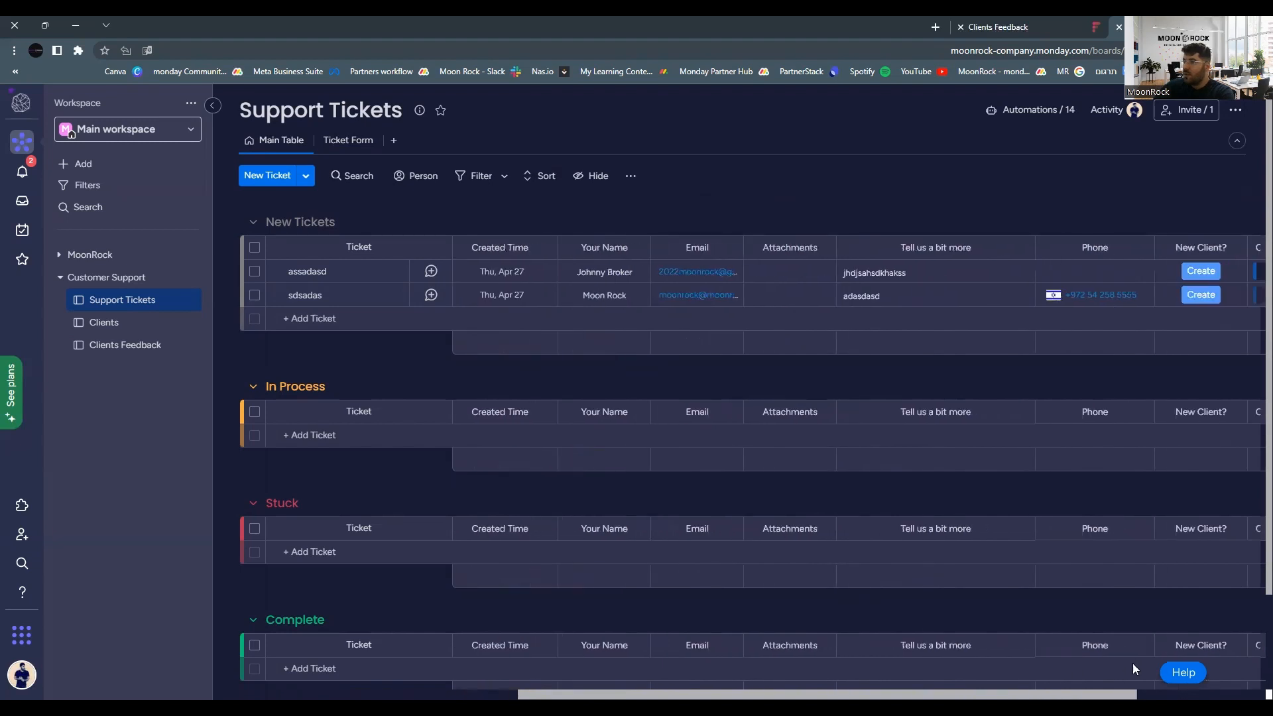
scroll(1134, 668, "right", 5)
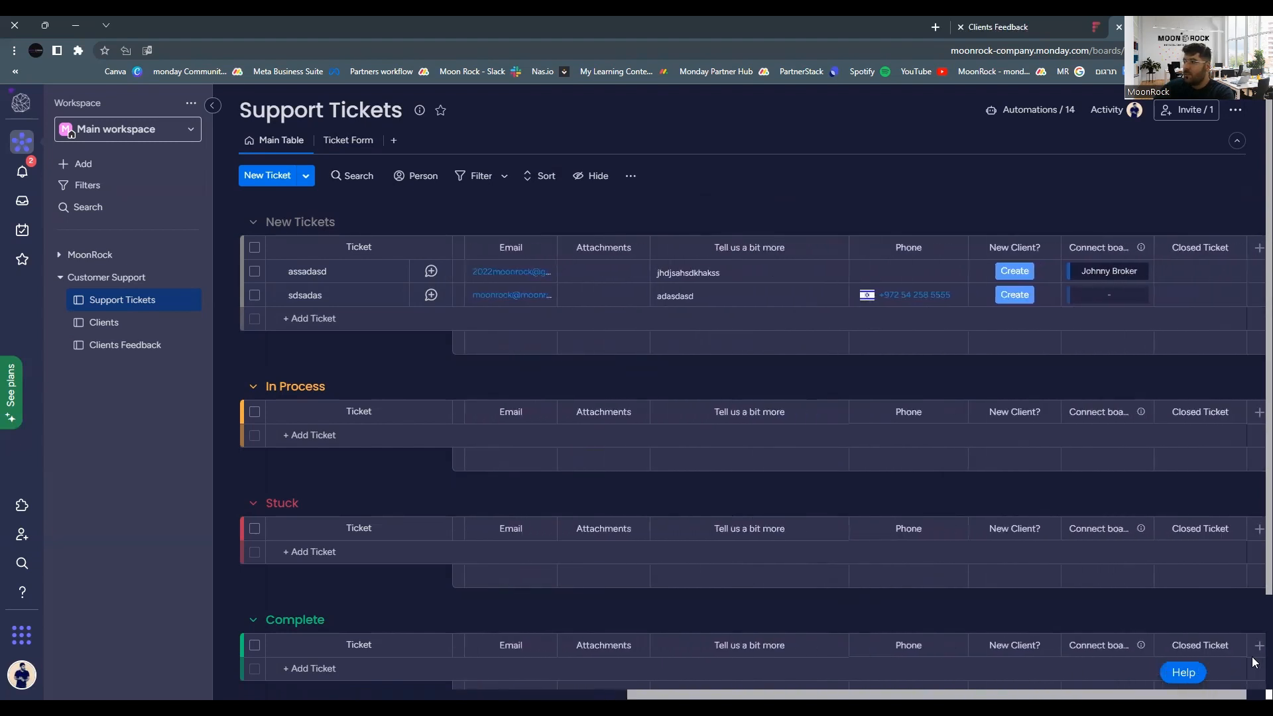
scroll(1253, 660, "right", 1)
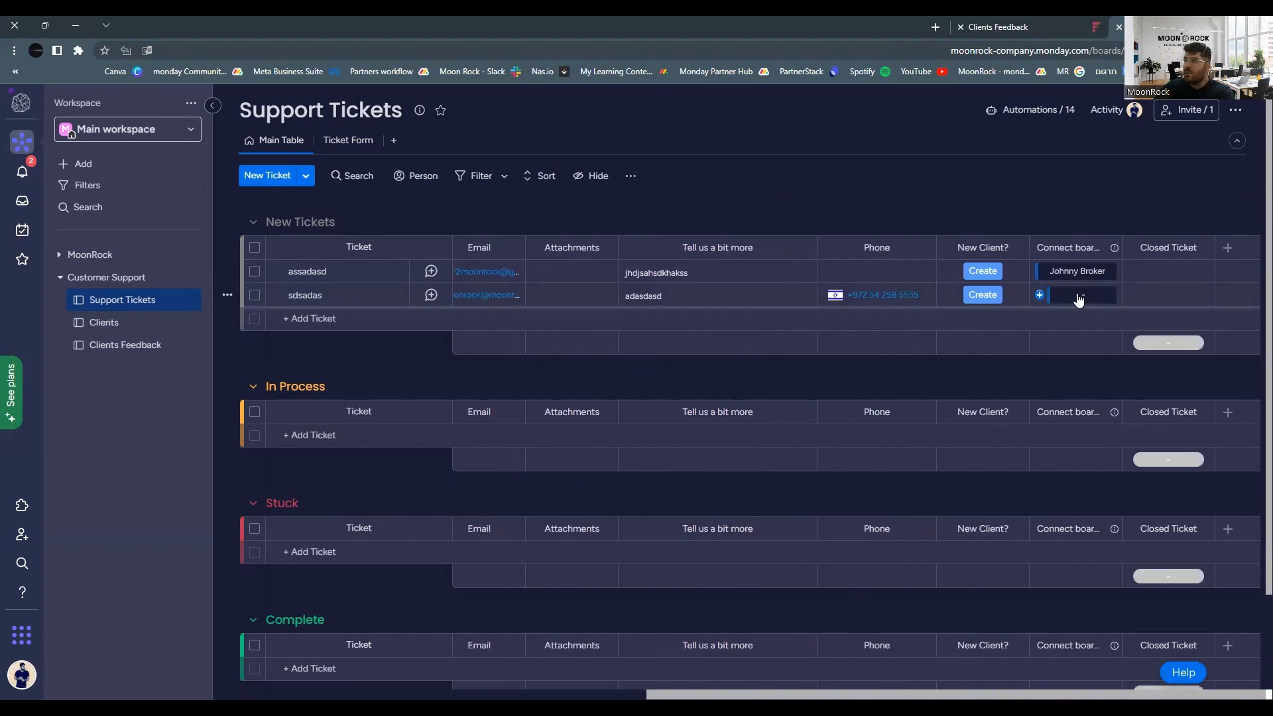
left_click(987, 298)
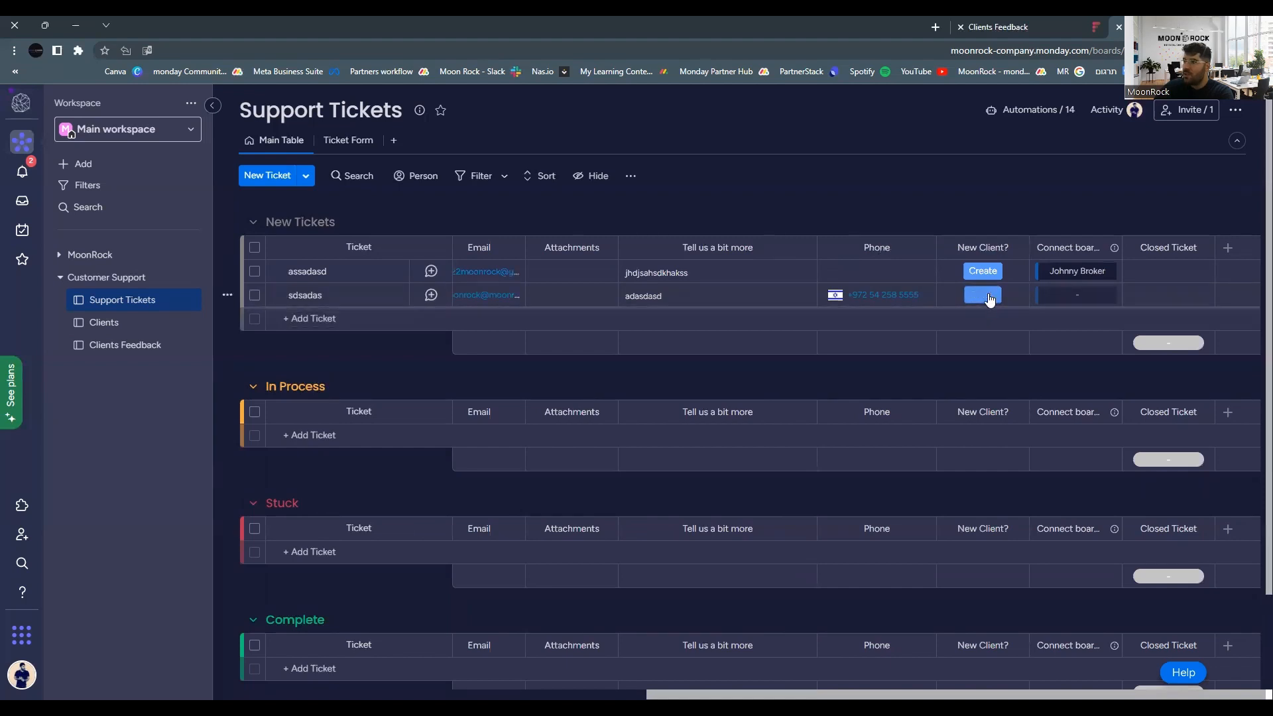
left_click(93, 324)
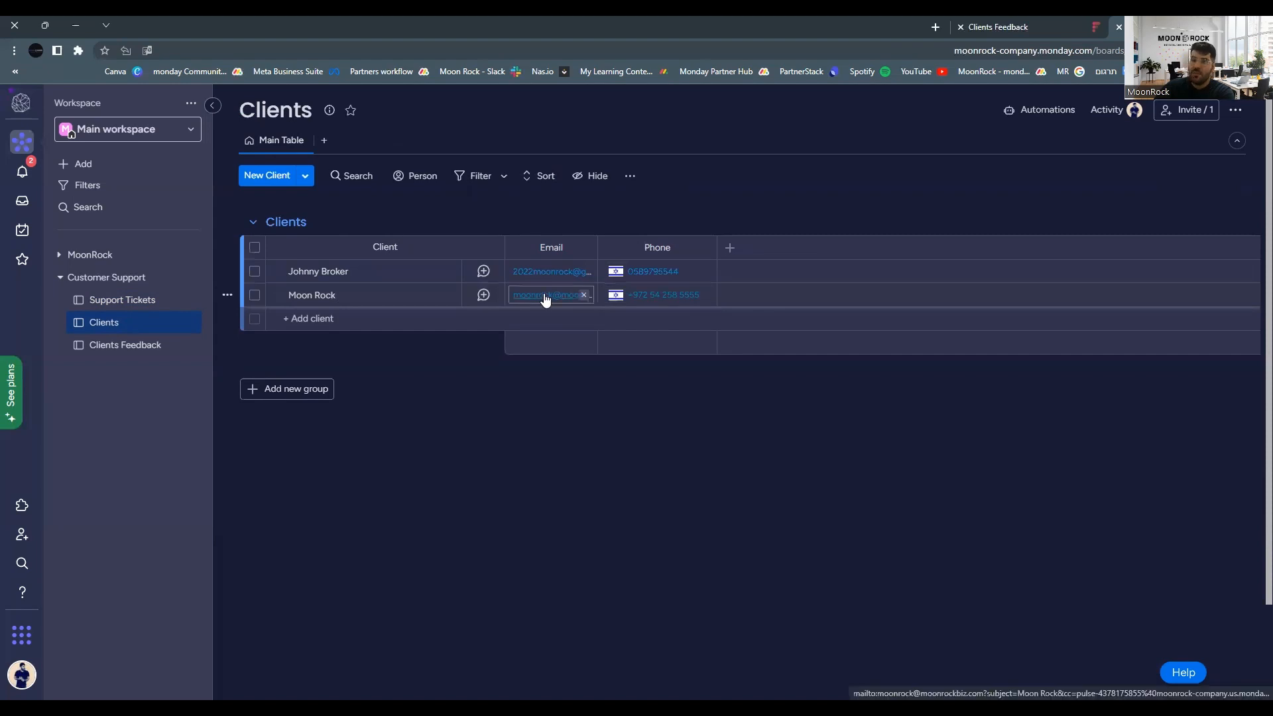
left_click(125, 300)
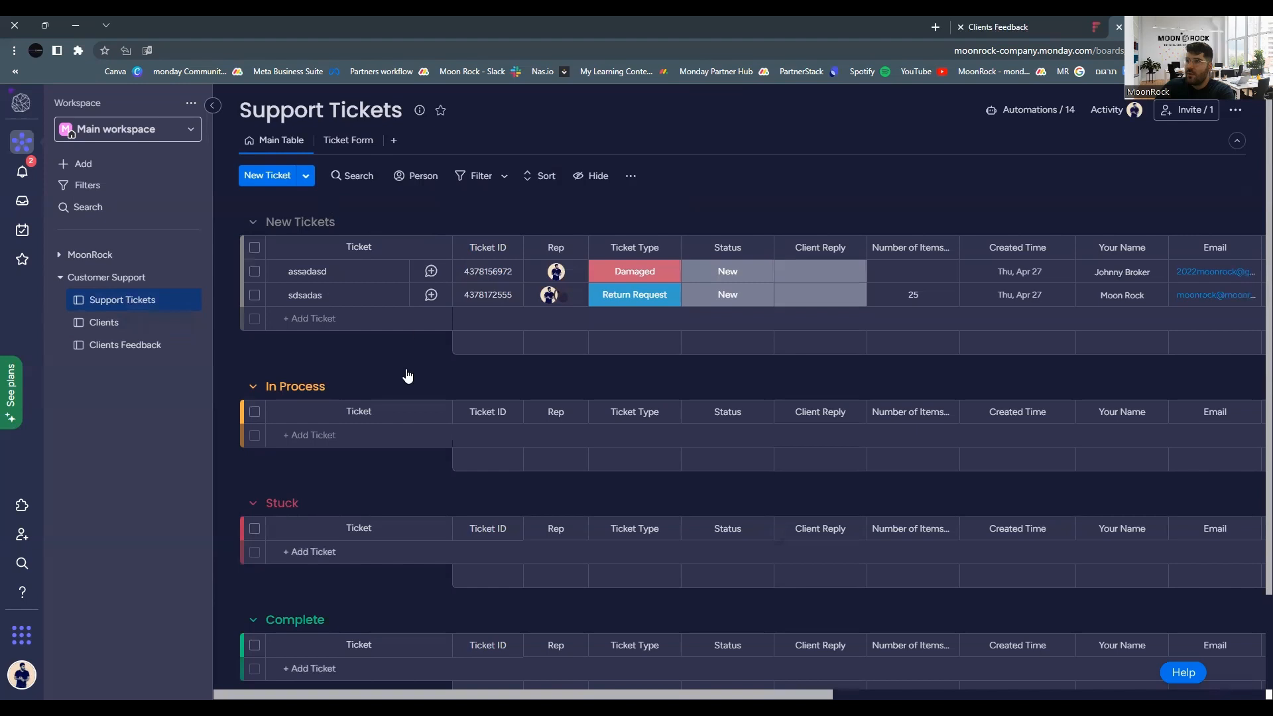
left_click(431, 274)
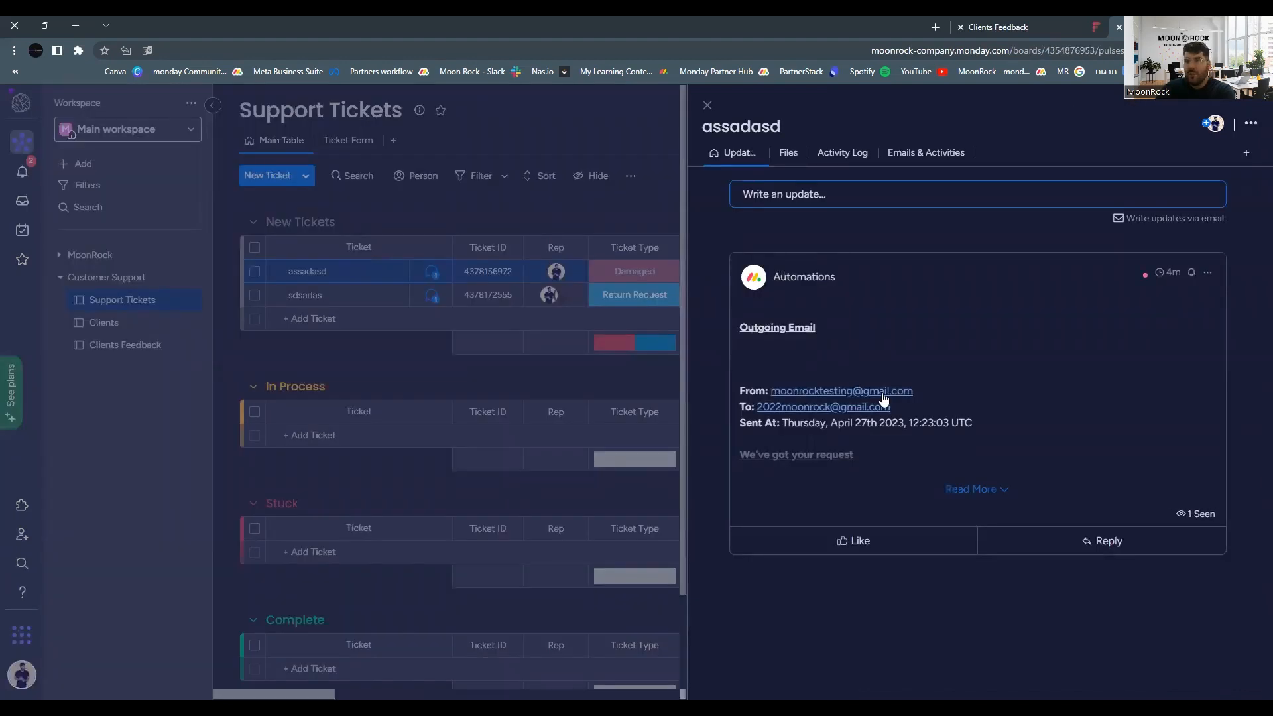
Expand the assadasd ticket's Outgoing Email, highlight its ticket number, then close the updates panel.
left_click(980, 490)
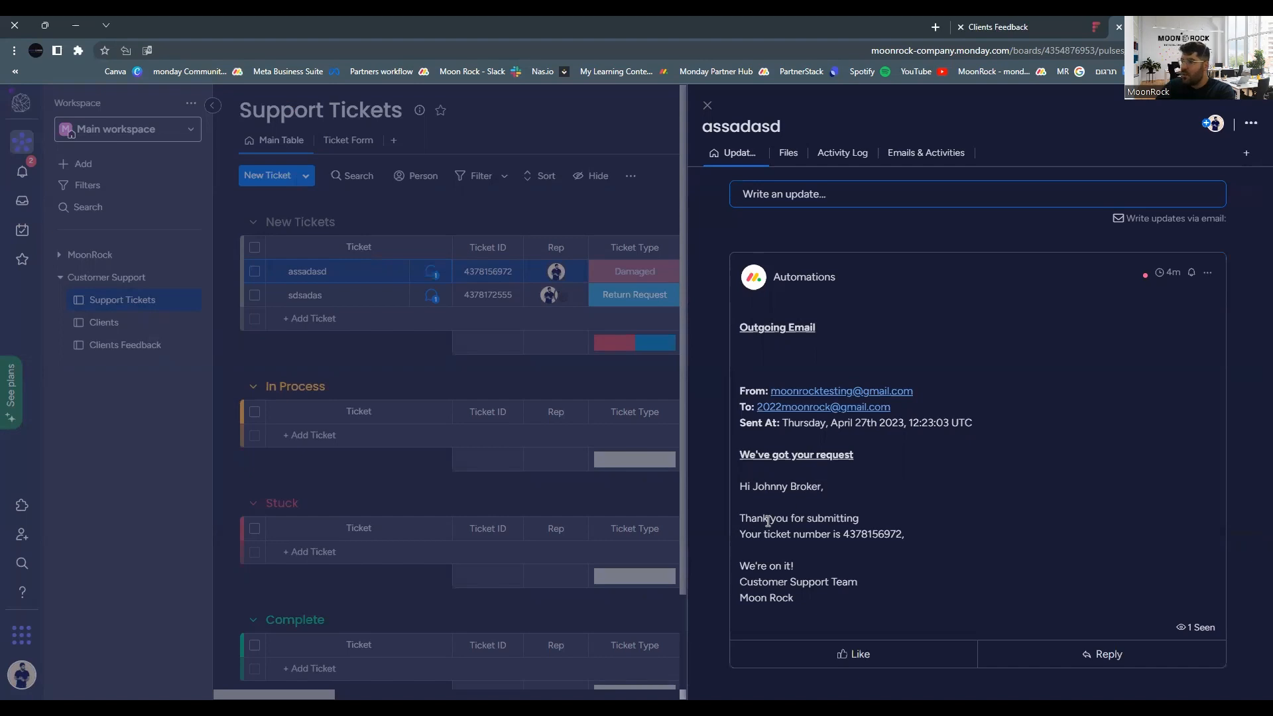
double_click(878, 536)
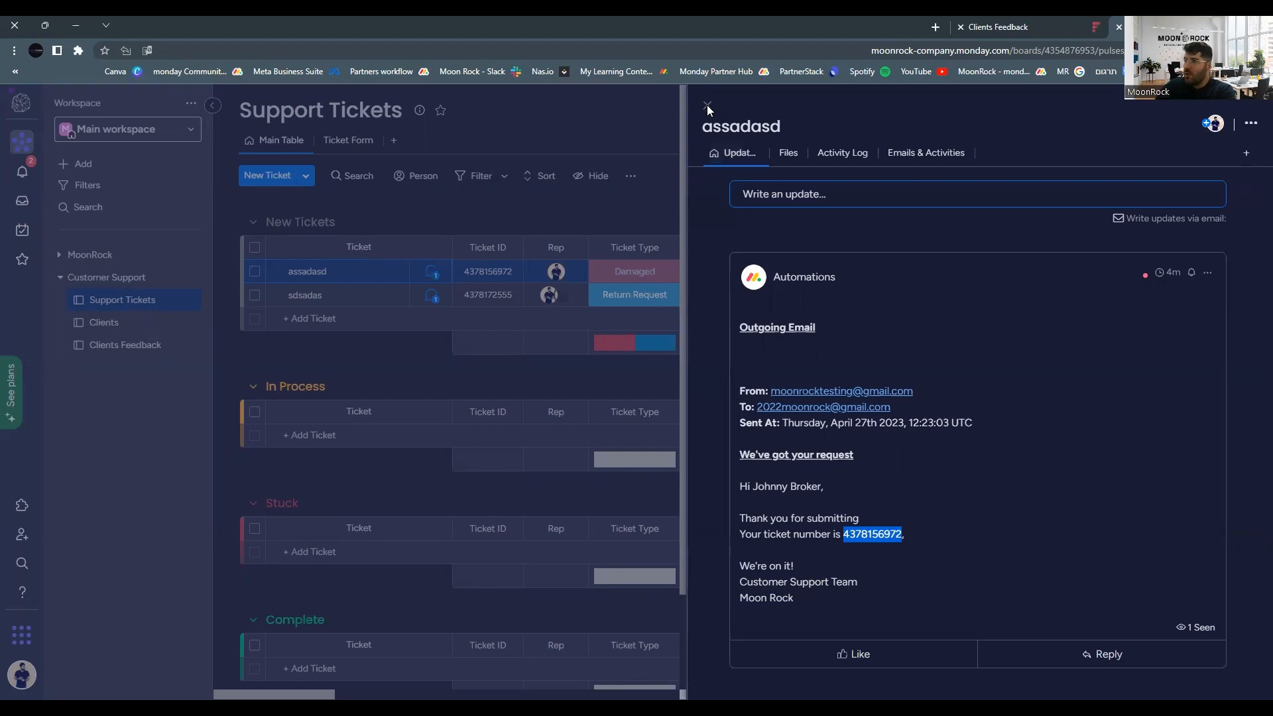
left_click(528, 219)
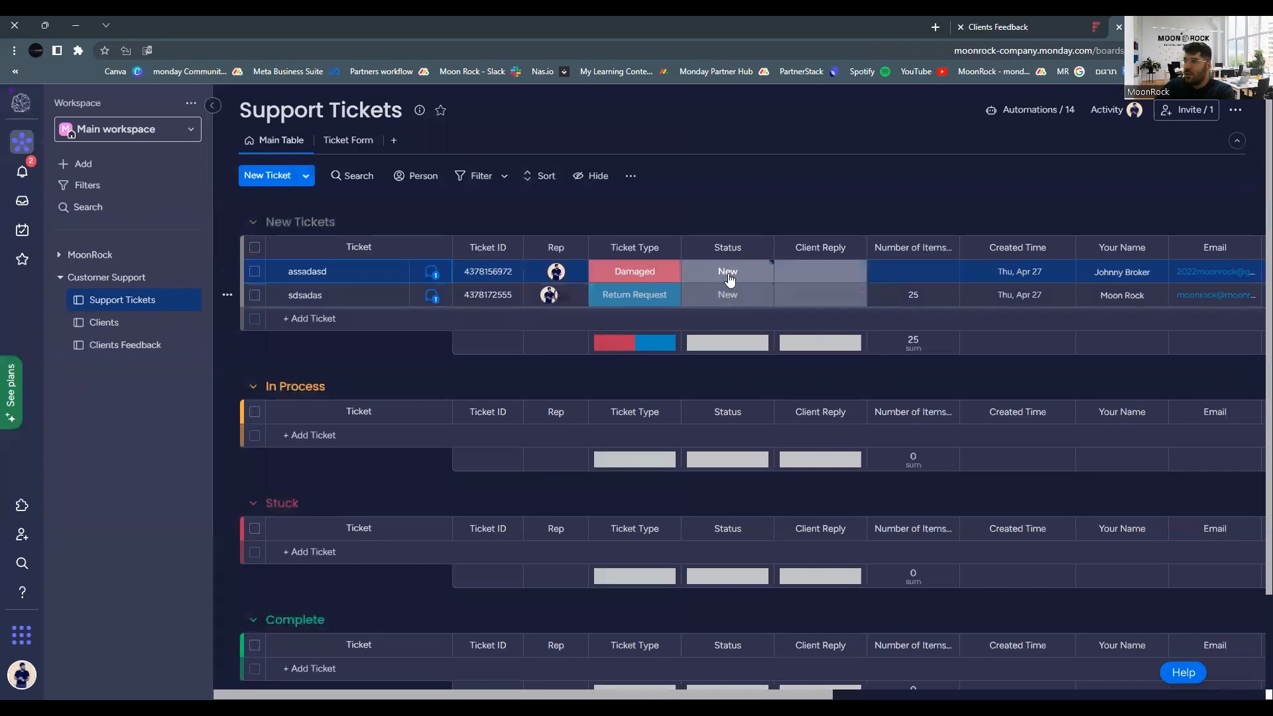
Change the assadasd ticket's Status to In Process.
left_click(729, 276)
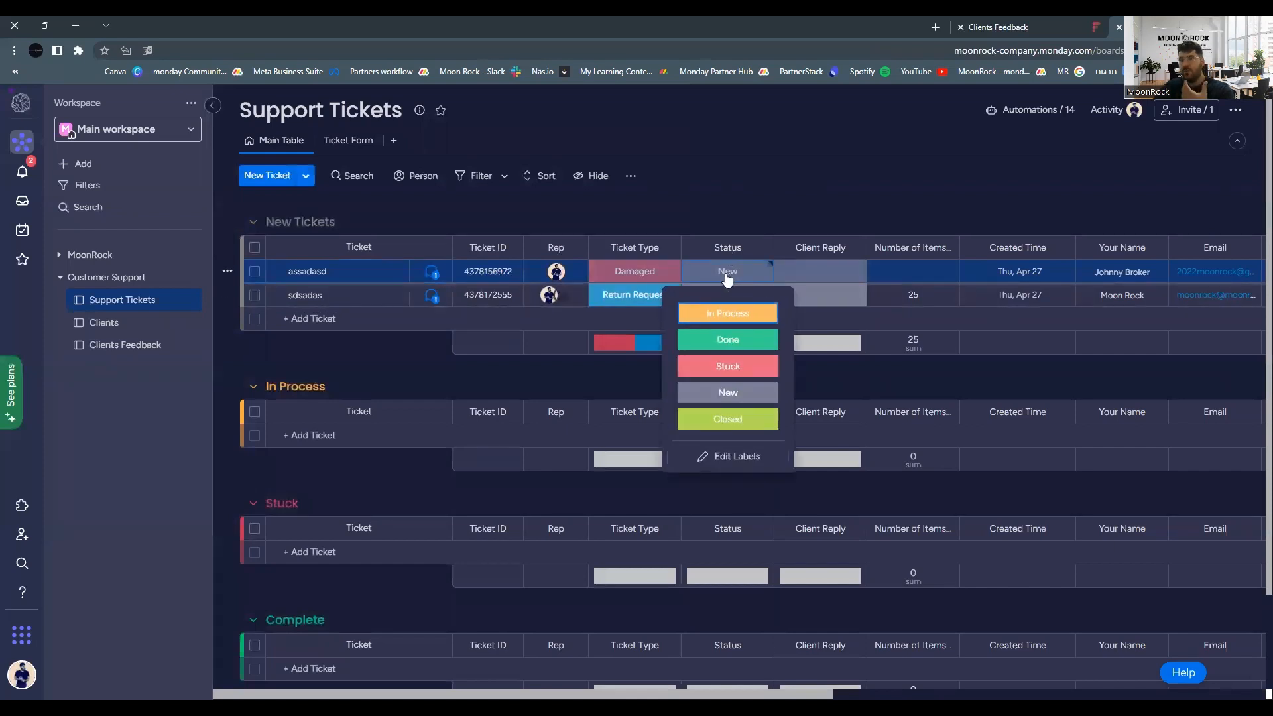
left_click(726, 316)
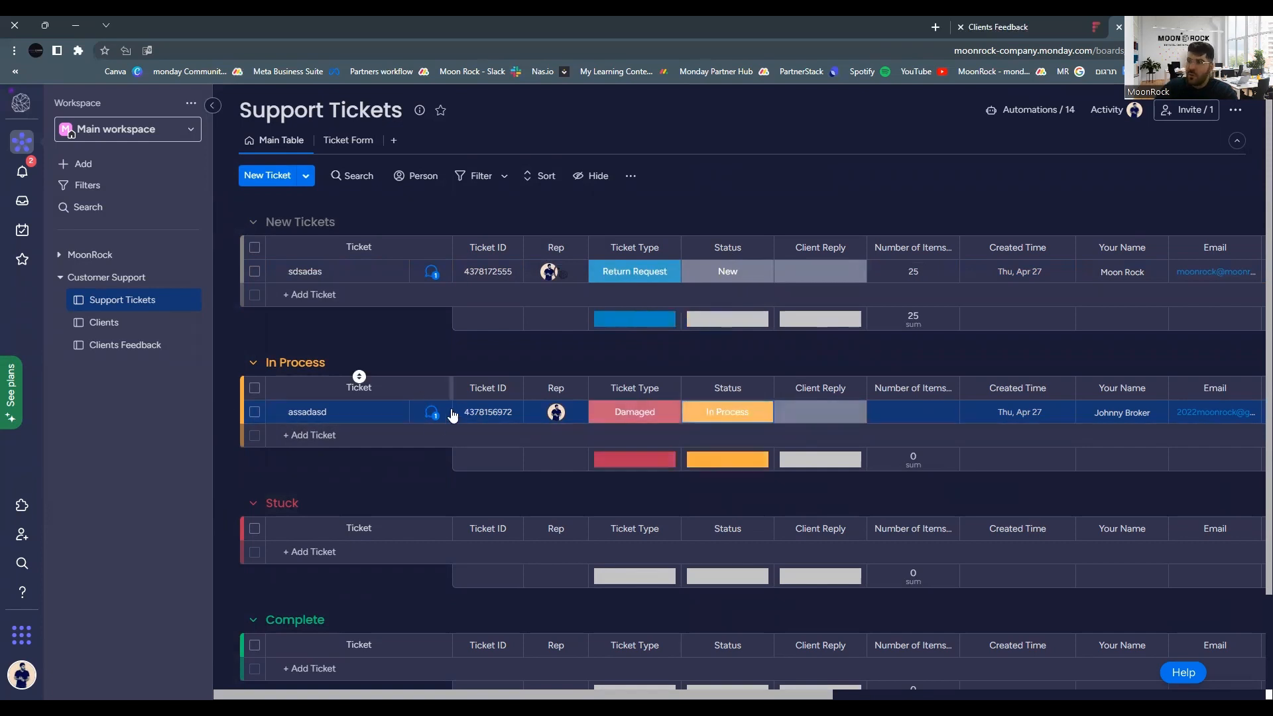
Open the assadasd ticket's Emails & Activities and start a new email to the requester.
left_click(430, 412)
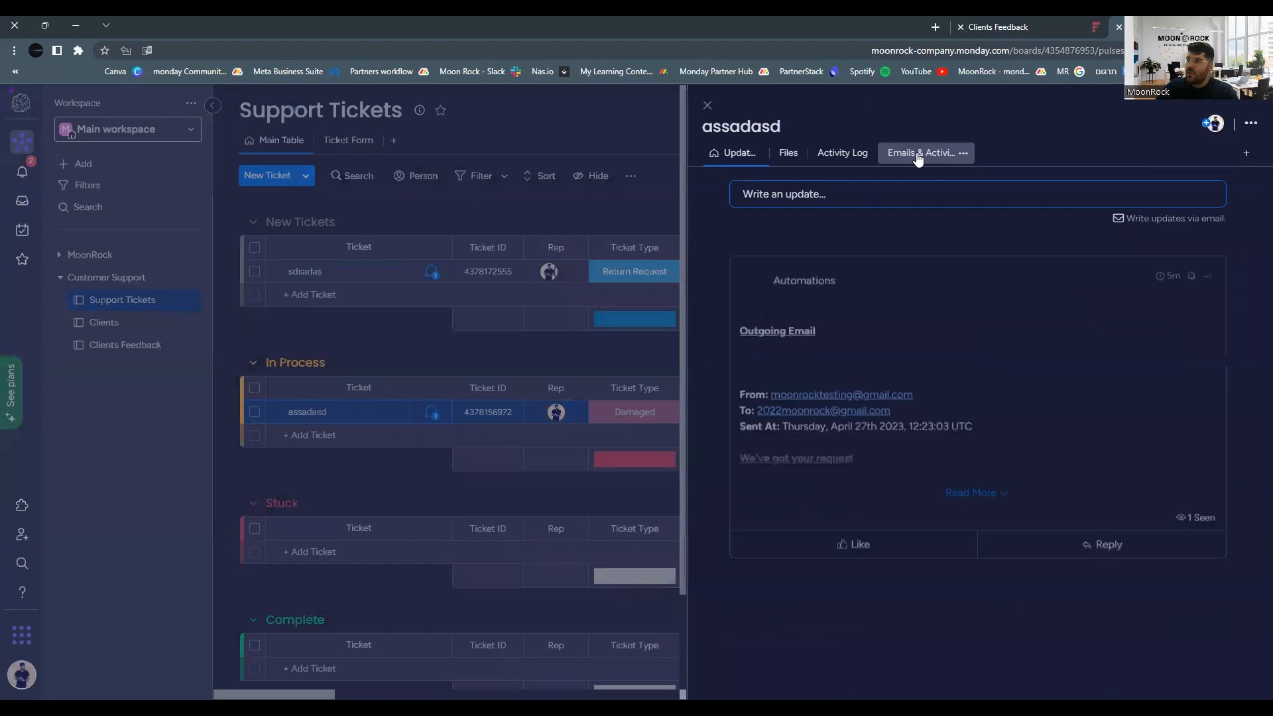
left_click(924, 154)
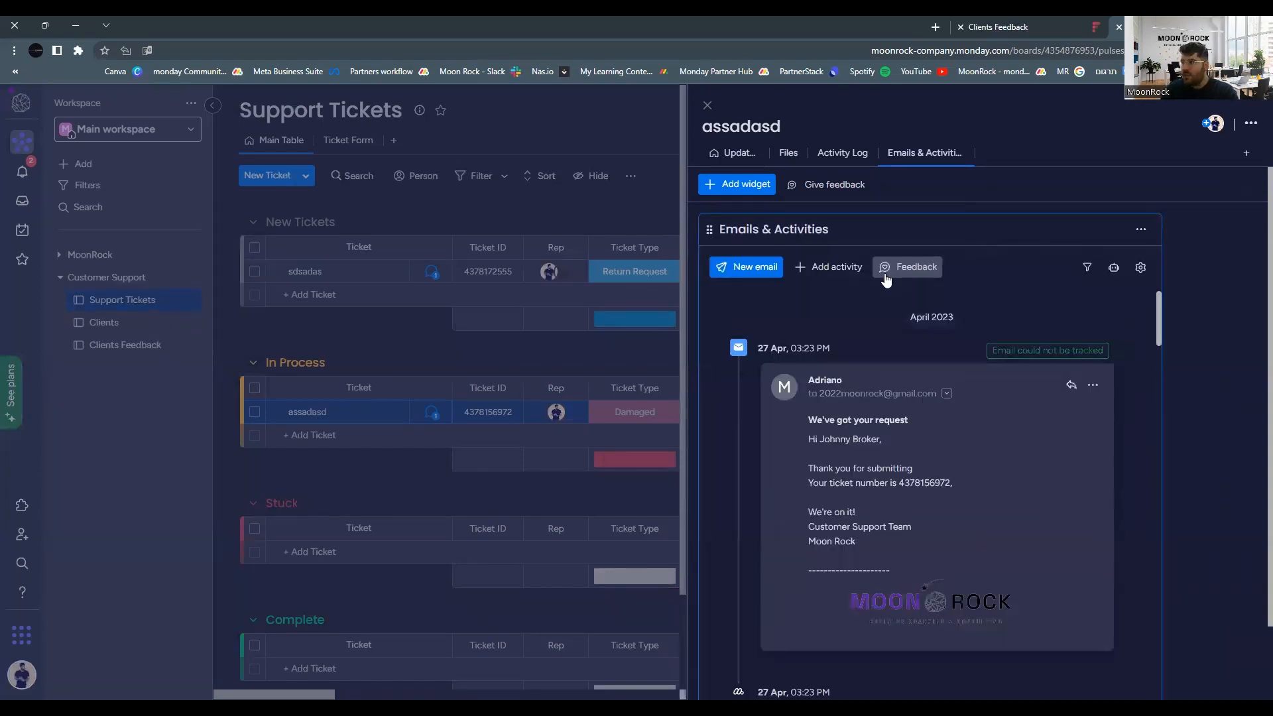
left_click(755, 270)
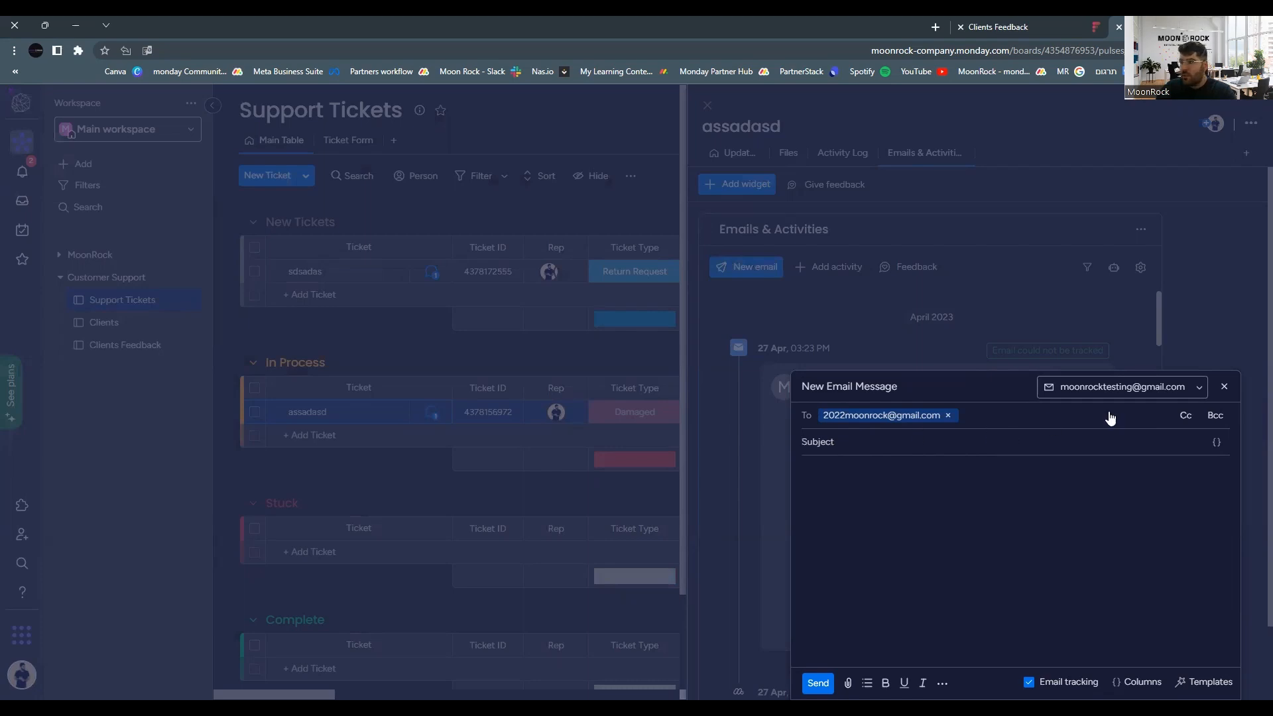
Insert the Ticket ID field into the subject, write body 'hjkdskasdkjha', send it and close the panel.
left_click(1218, 444)
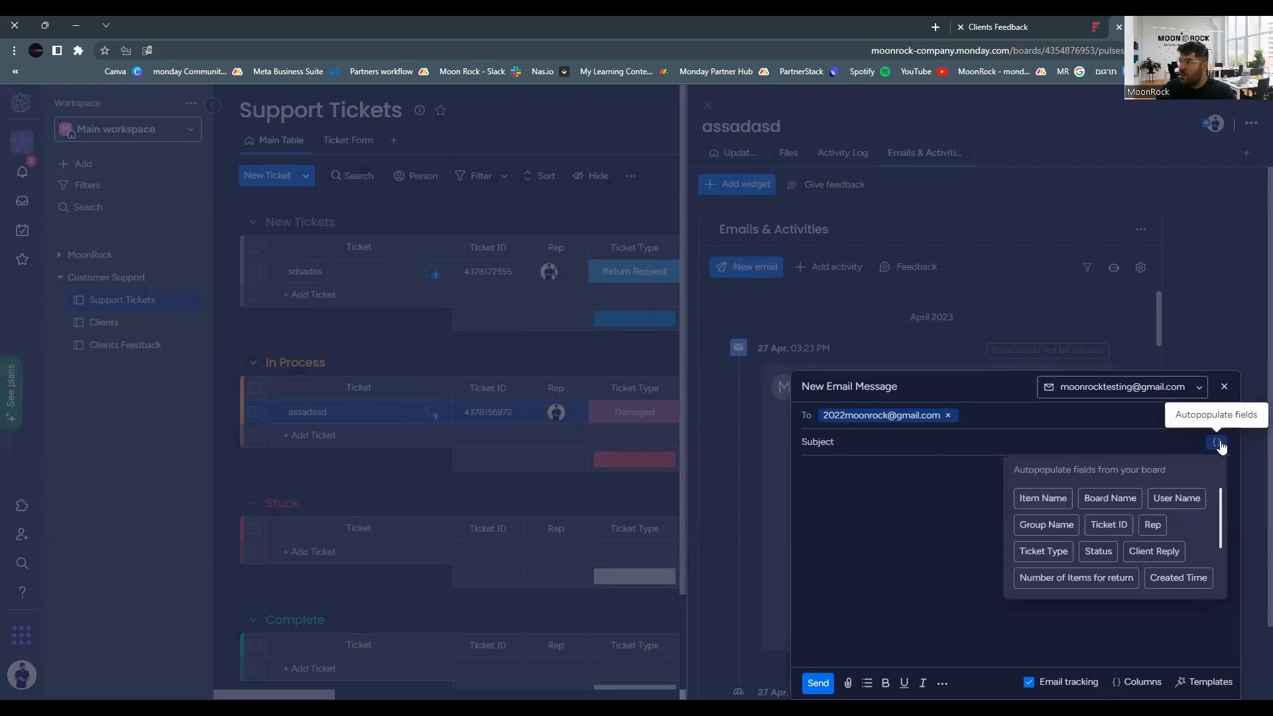
left_click(1094, 524)
left_click(895, 463)
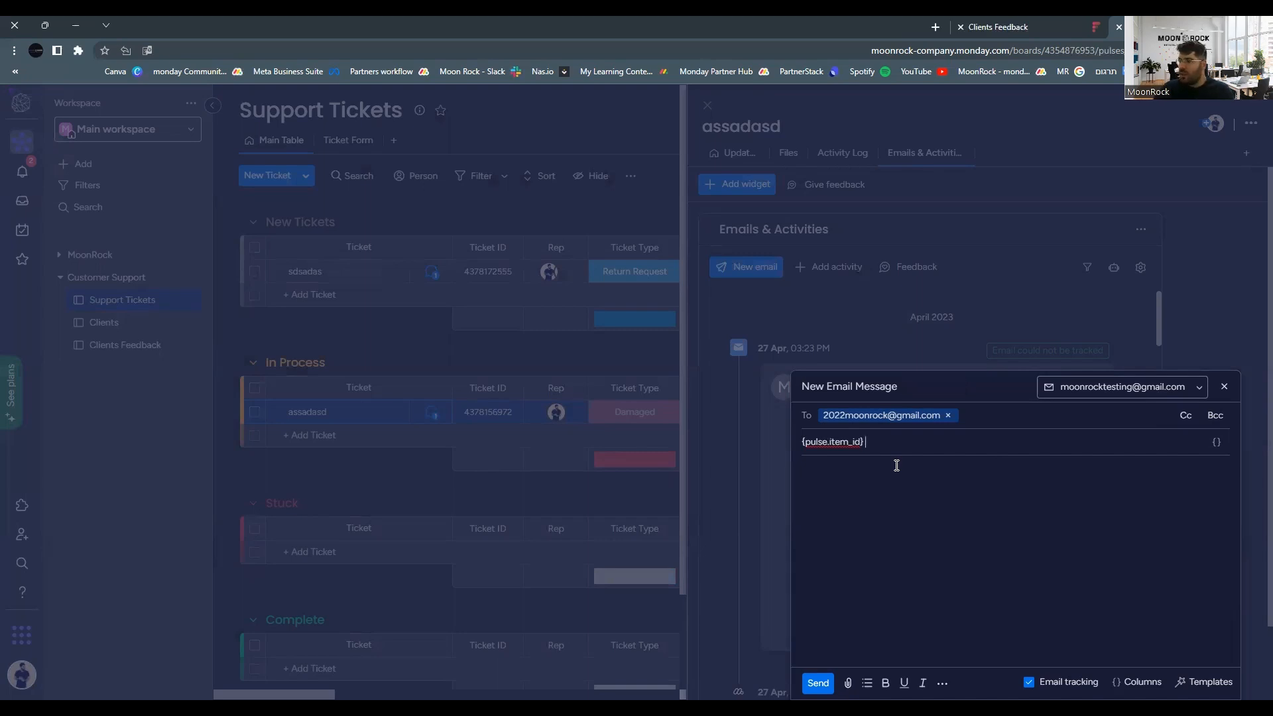
left_click(896, 467)
type("hjkdskasdkjha")
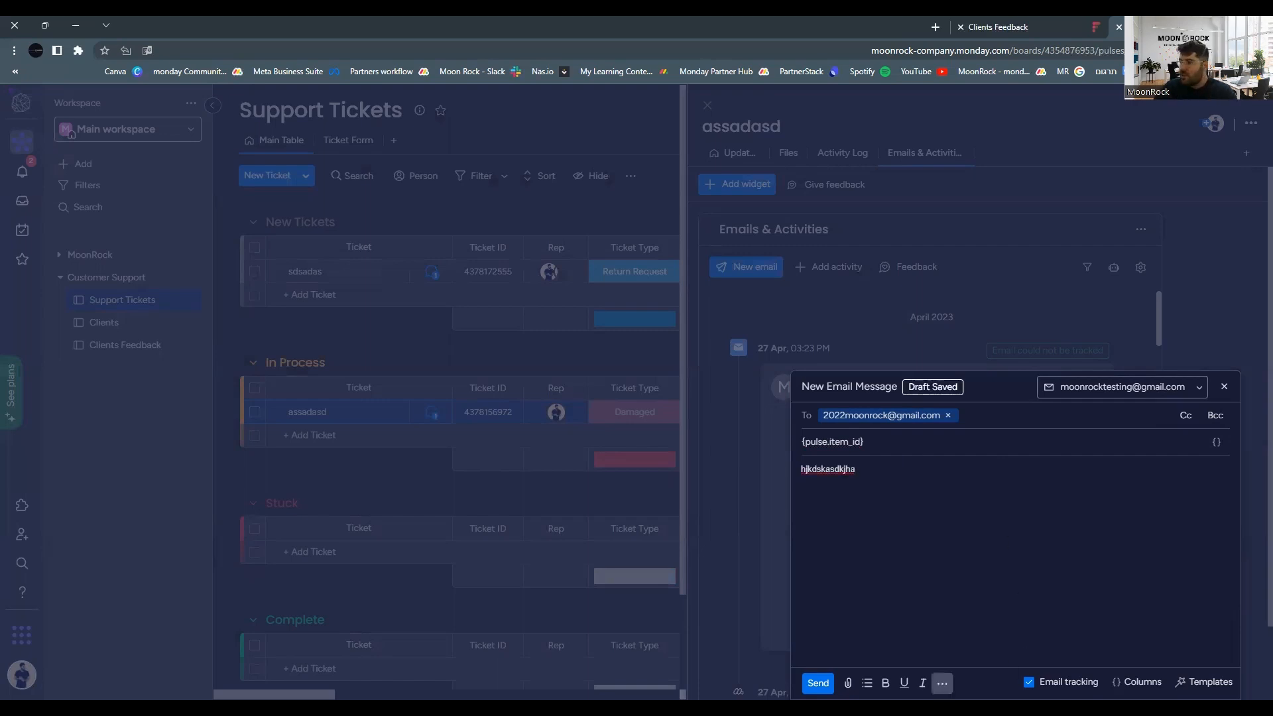
left_click(828, 680)
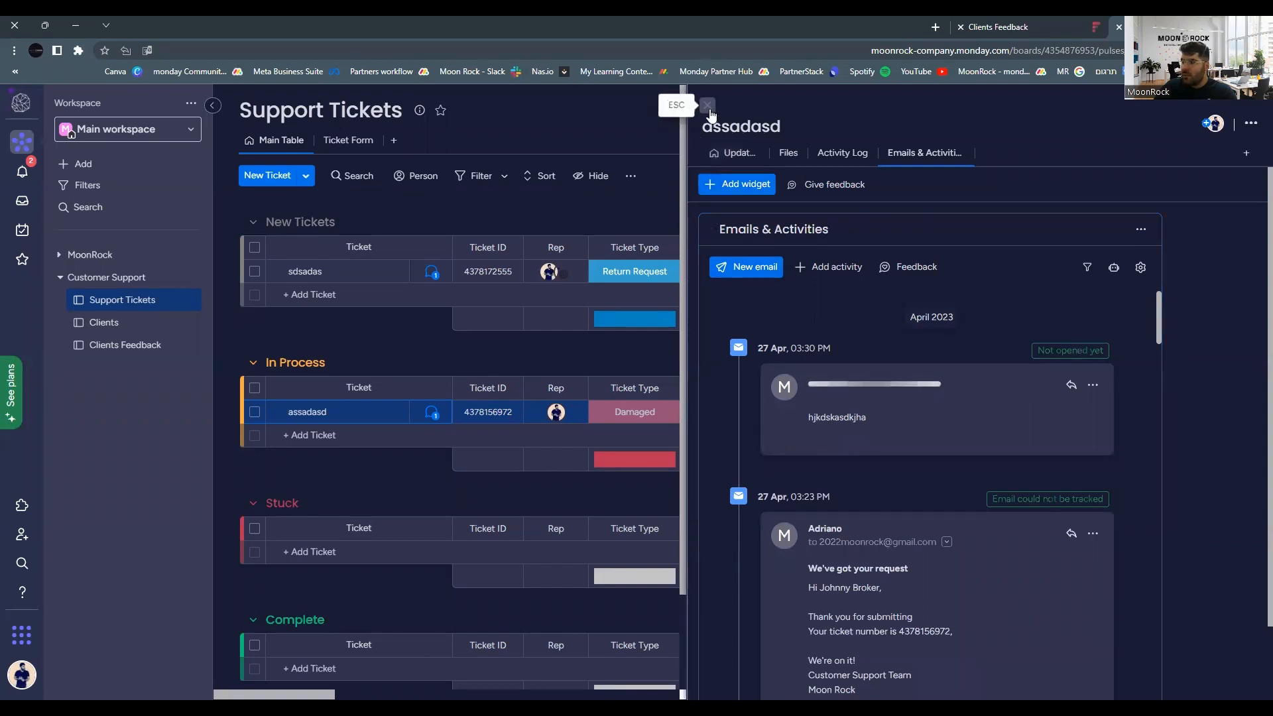
key("Escape")
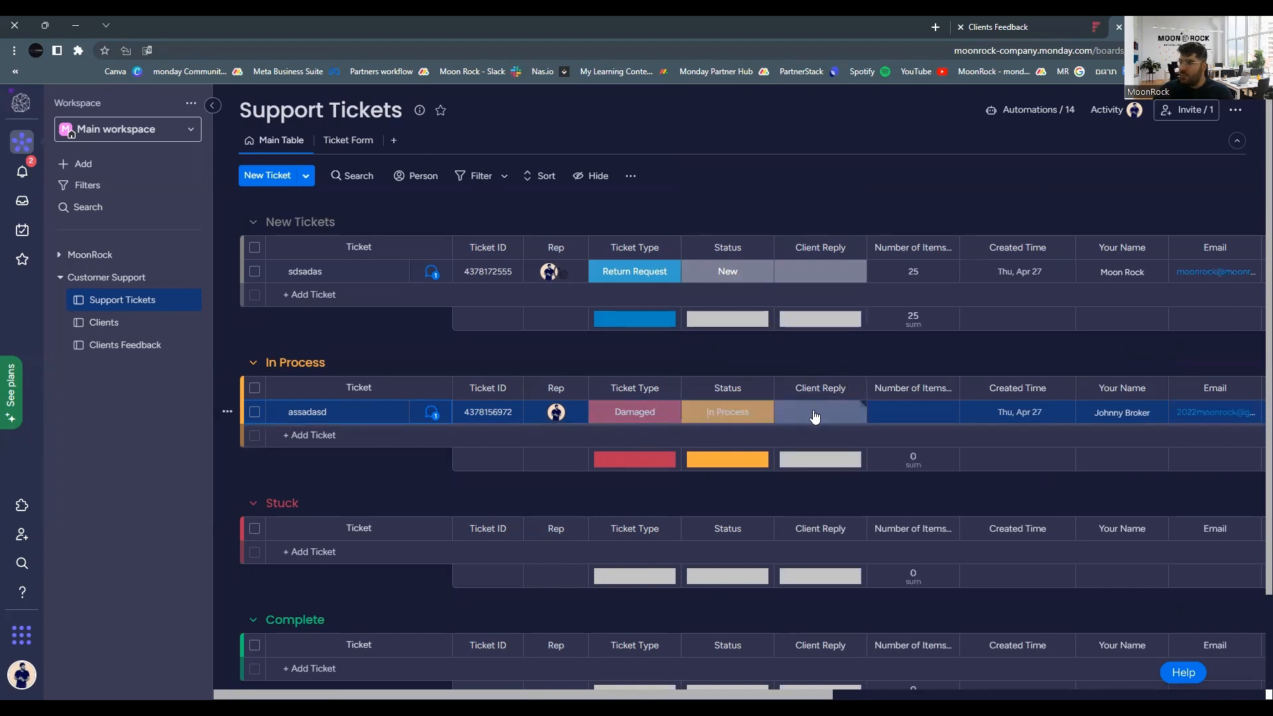
Close the assadasd ticket's emails and activities panel to get back to the Main Table.
left_click(431, 413)
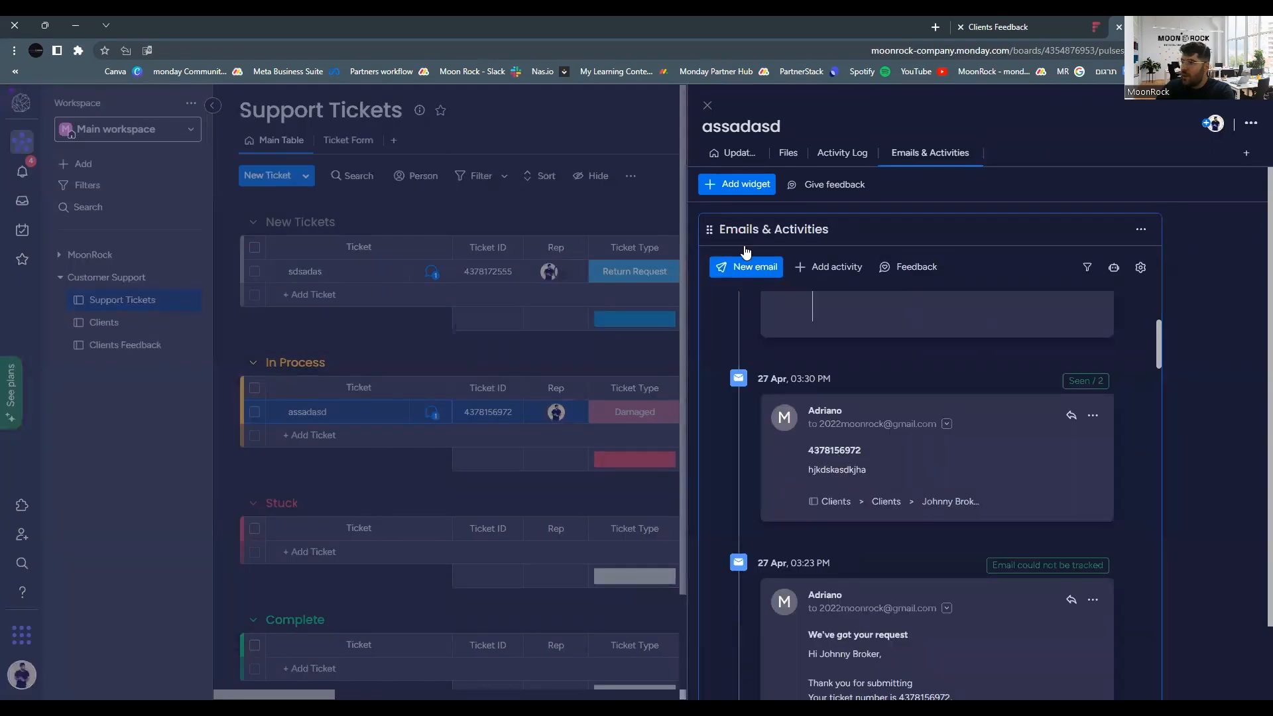
left_click(707, 106)
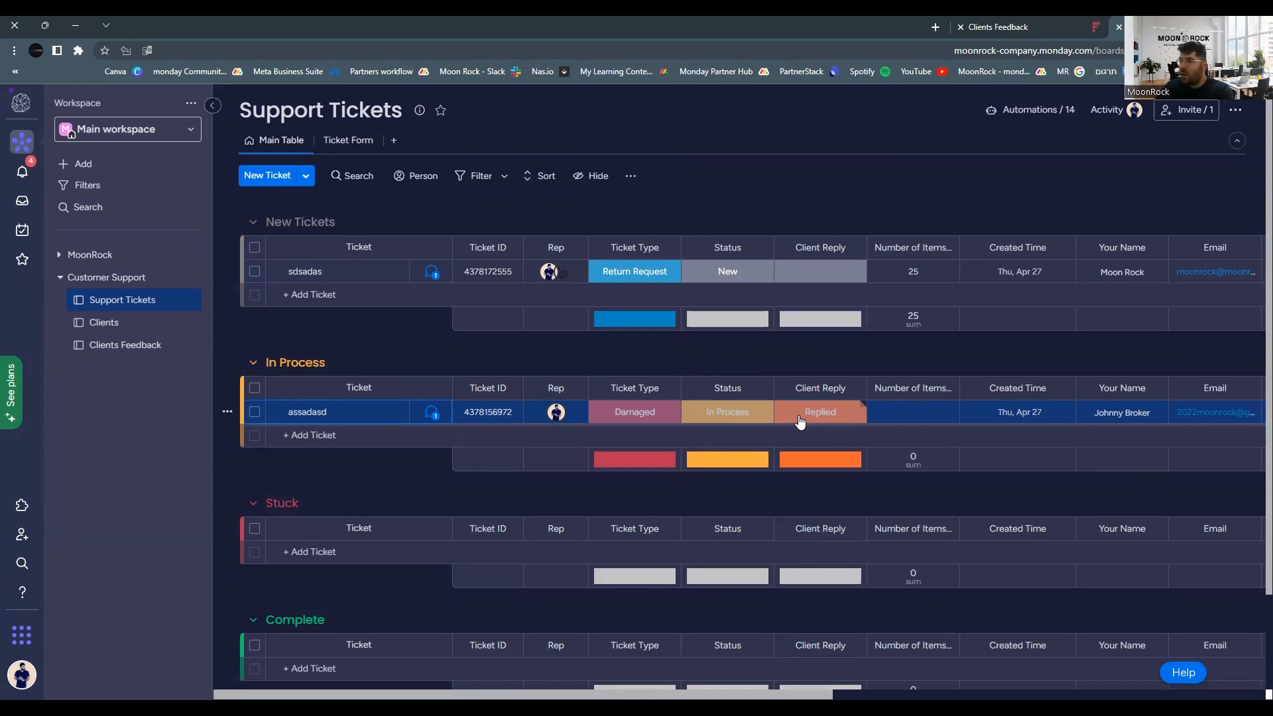
Set the assadasd ticket's status to Done so it moves into the Complete group.
left_click(741, 415)
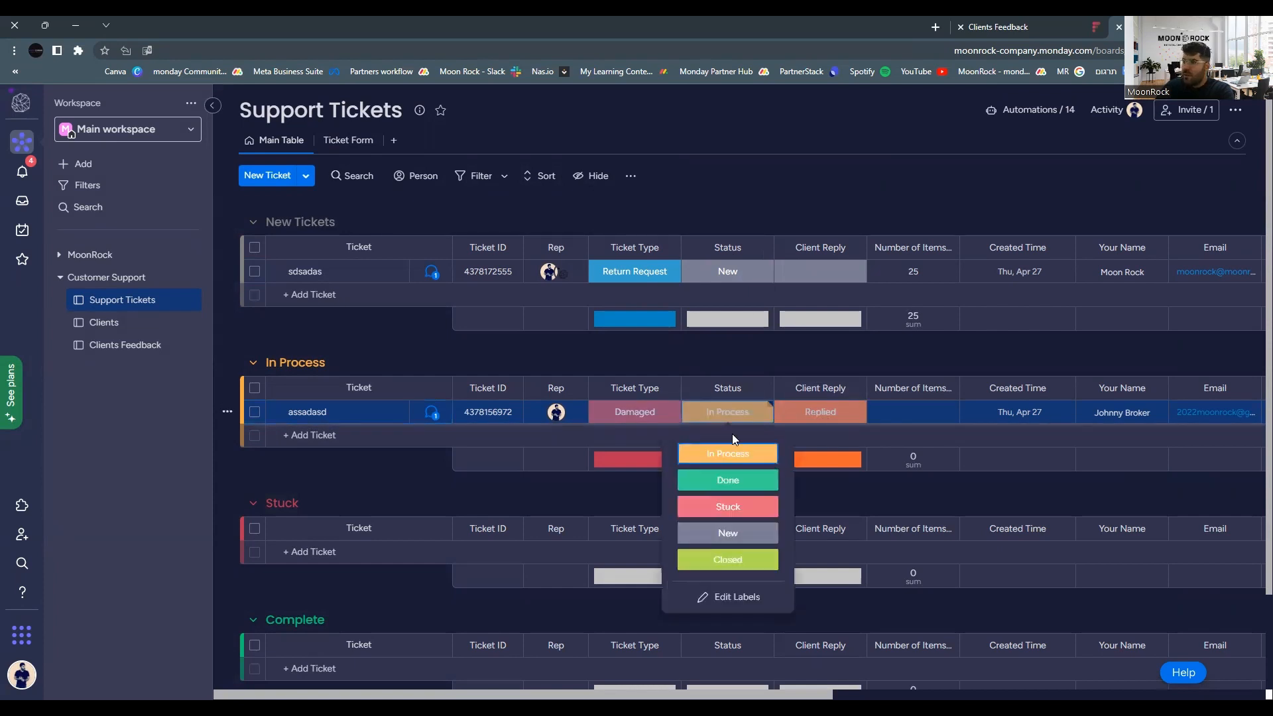
left_click(725, 481)
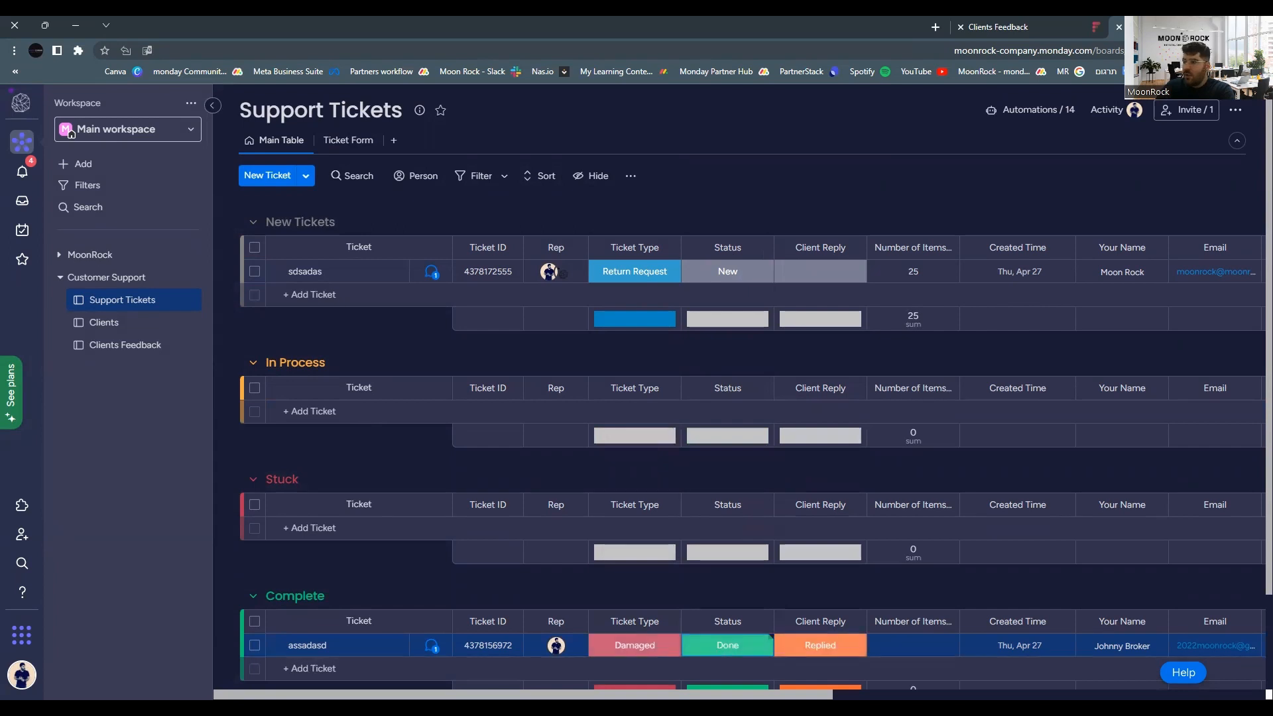
scroll(769, 464, "right", 6)
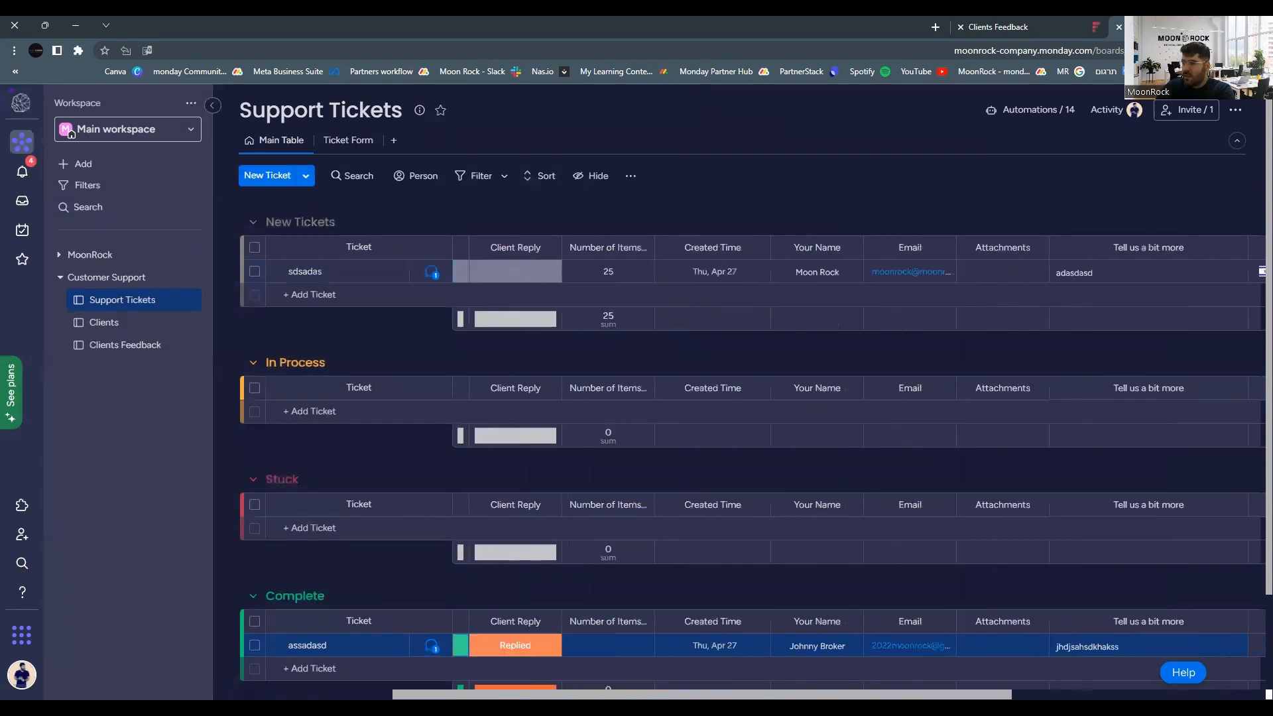
left_click_drag(1135, 695, 1173, 694)
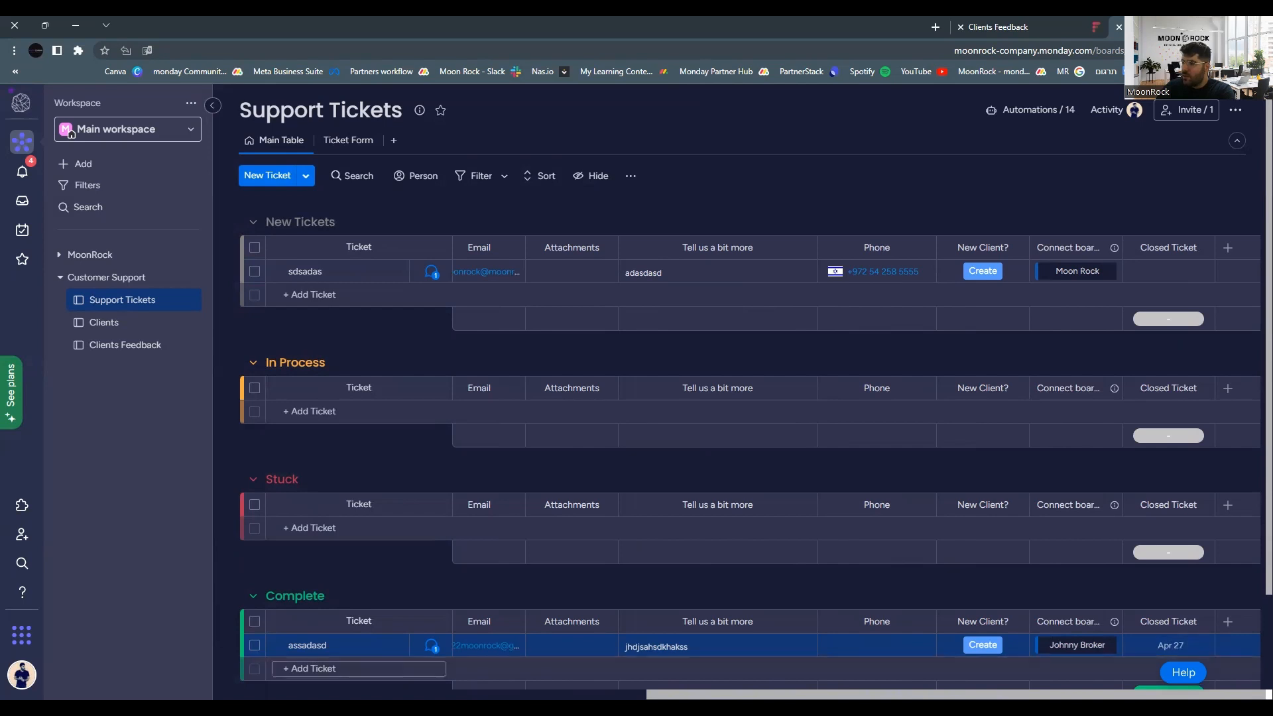
scroll(741, 655, "left", 10)
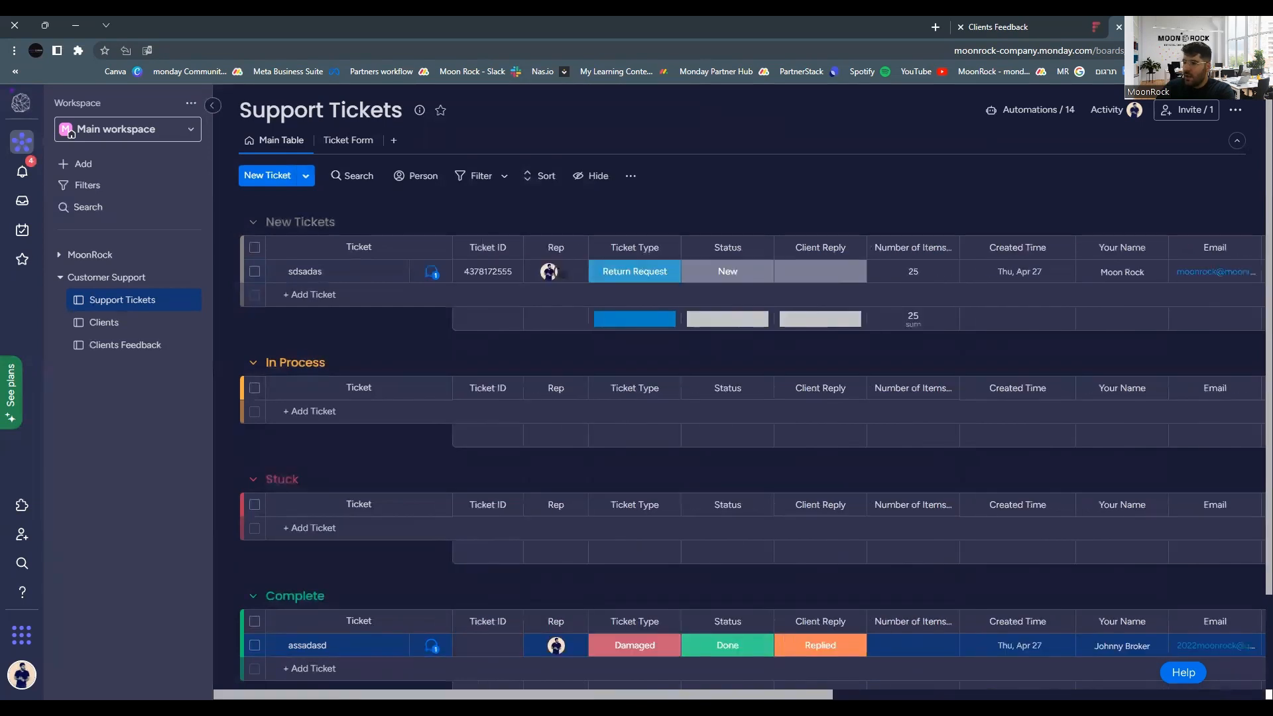
Change the completed assadasd ticket's status from Done to Closed.
left_click(741, 653)
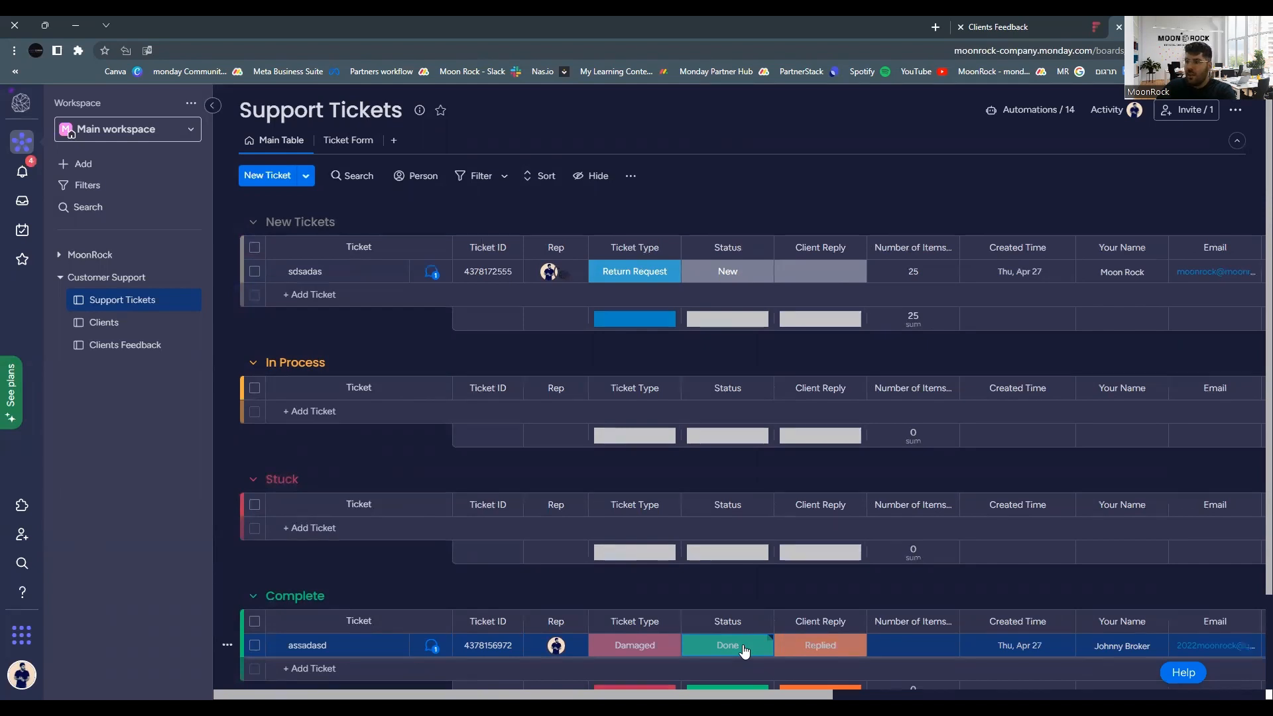
left_click(743, 649)
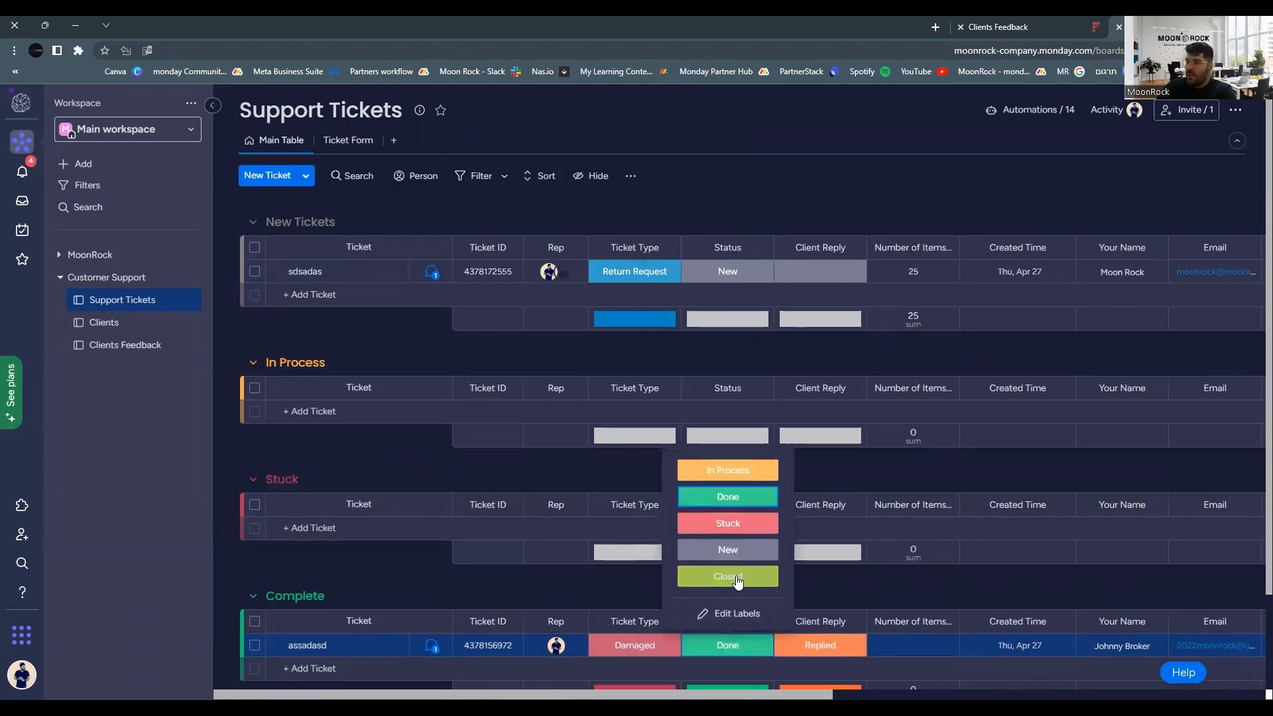
left_click(715, 652)
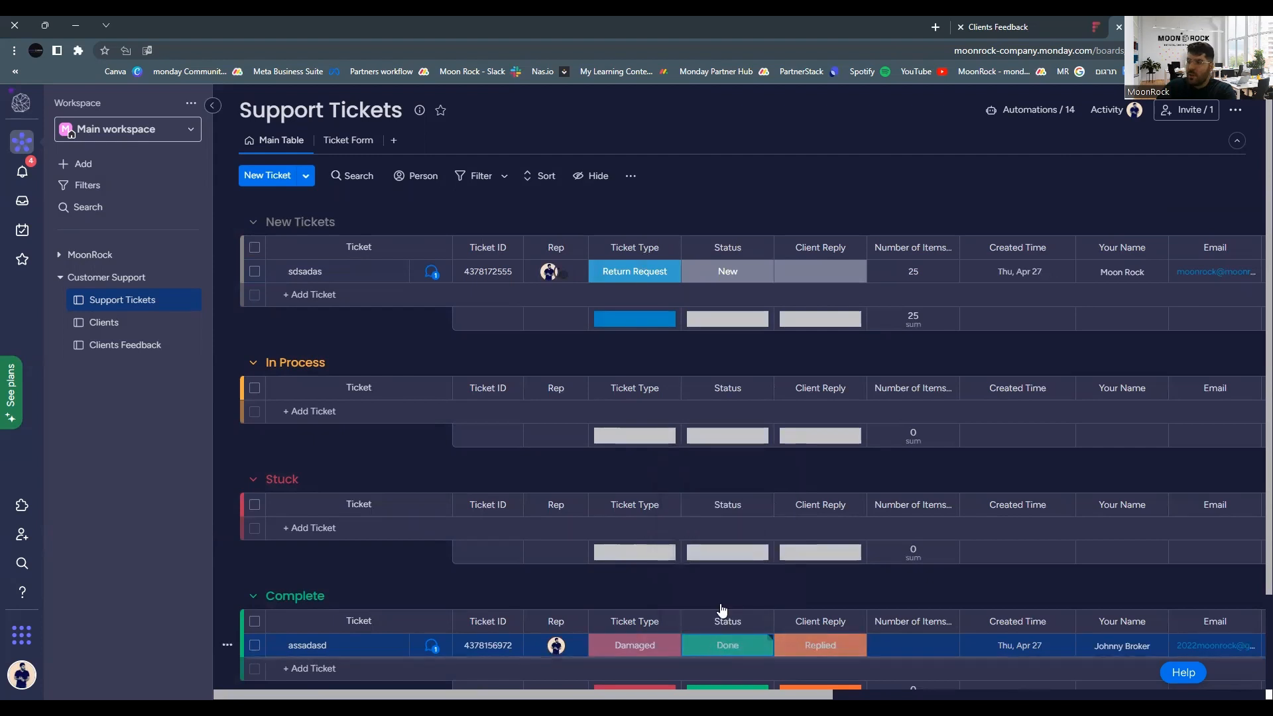
left_click(716, 647)
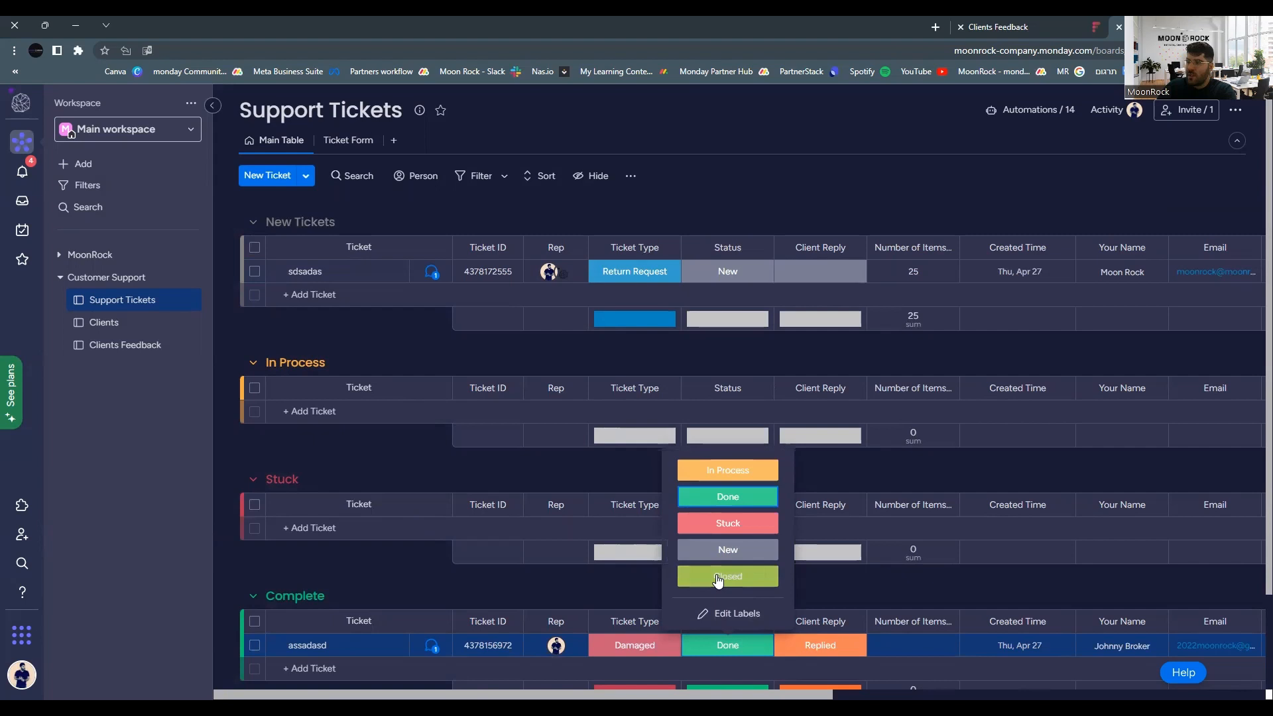
left_click(717, 576)
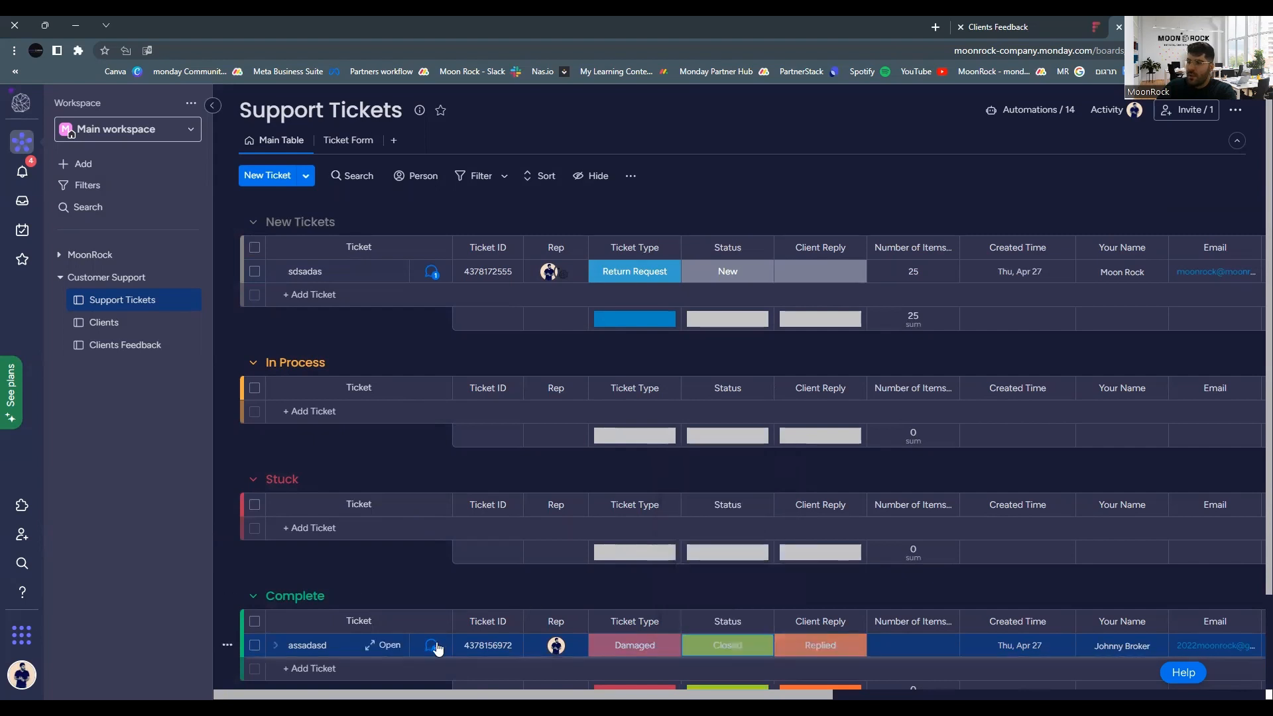
left_click(432, 647)
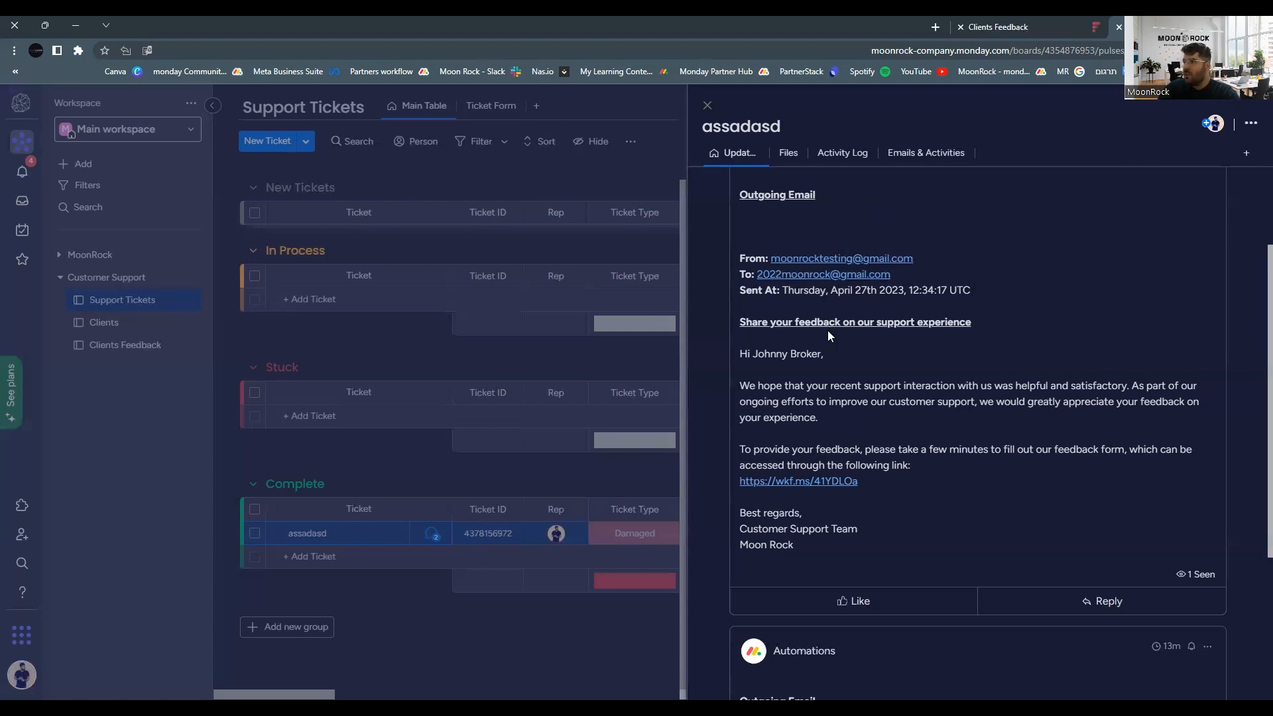
Follow the wkf.ms link in the ticket's Outgoing Email to the Clients Feedback form.
scroll(833, 357, "down", 1)
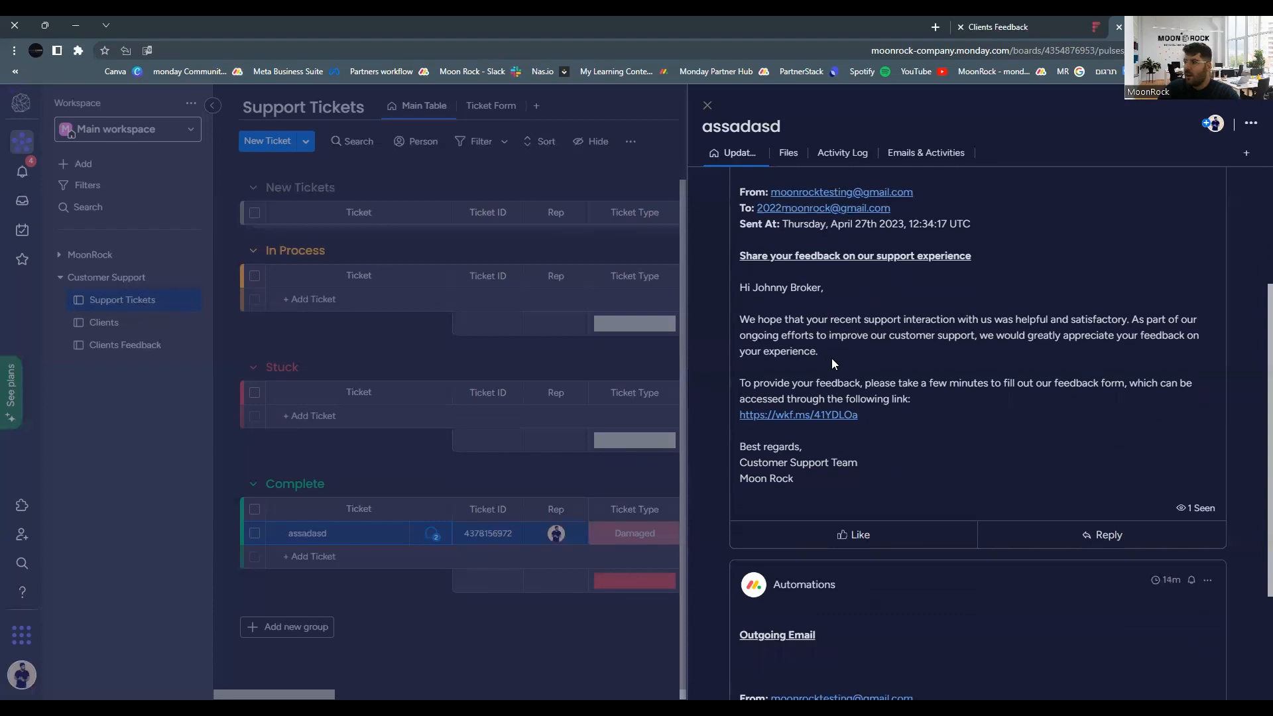
scroll(833, 391, "up", 1)
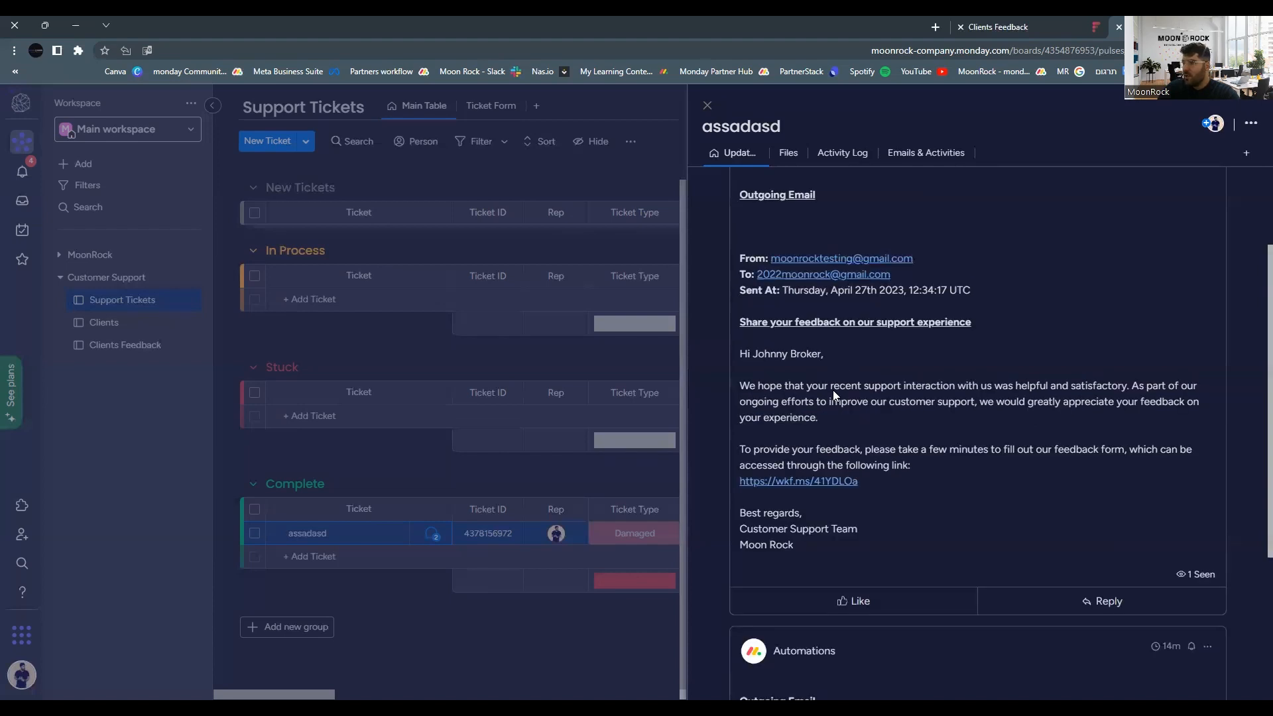
left_click(815, 482)
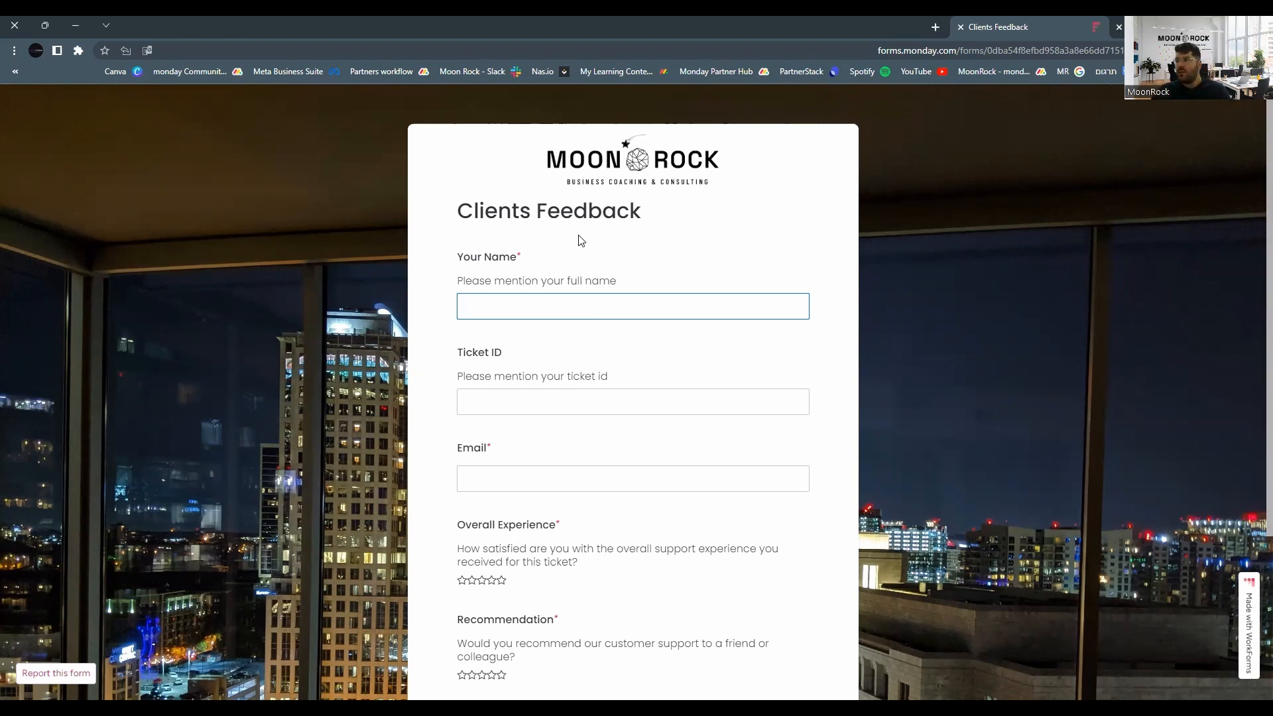
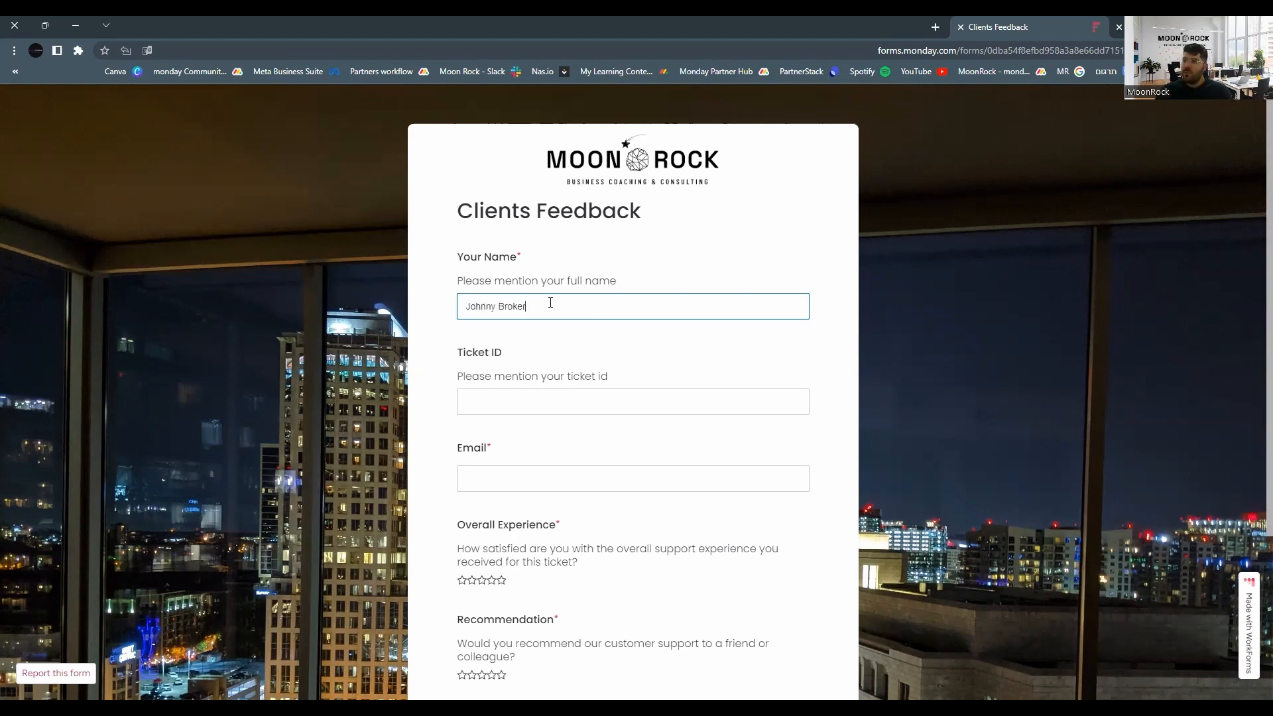
Paste the client's full name and ticket ID, then enter the client's e-mail address.
key("Tab")
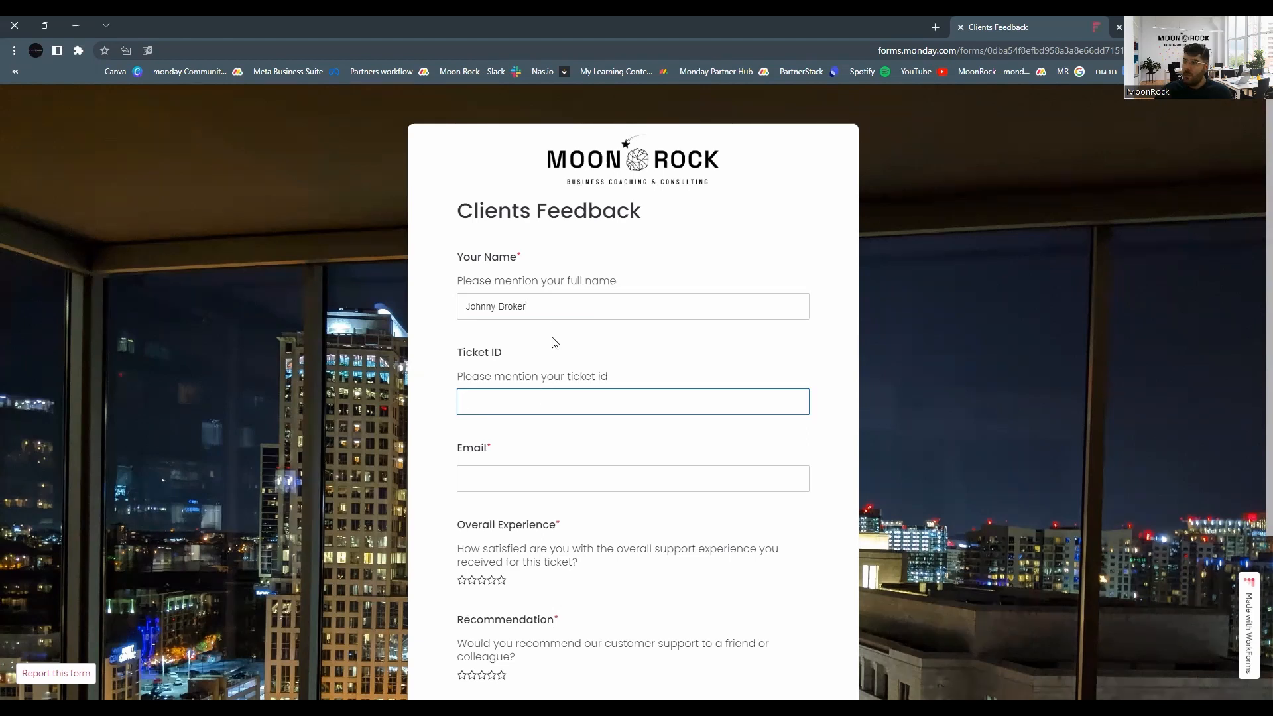
key("ctrl+v")
scroll(579, 338, "down", 2)
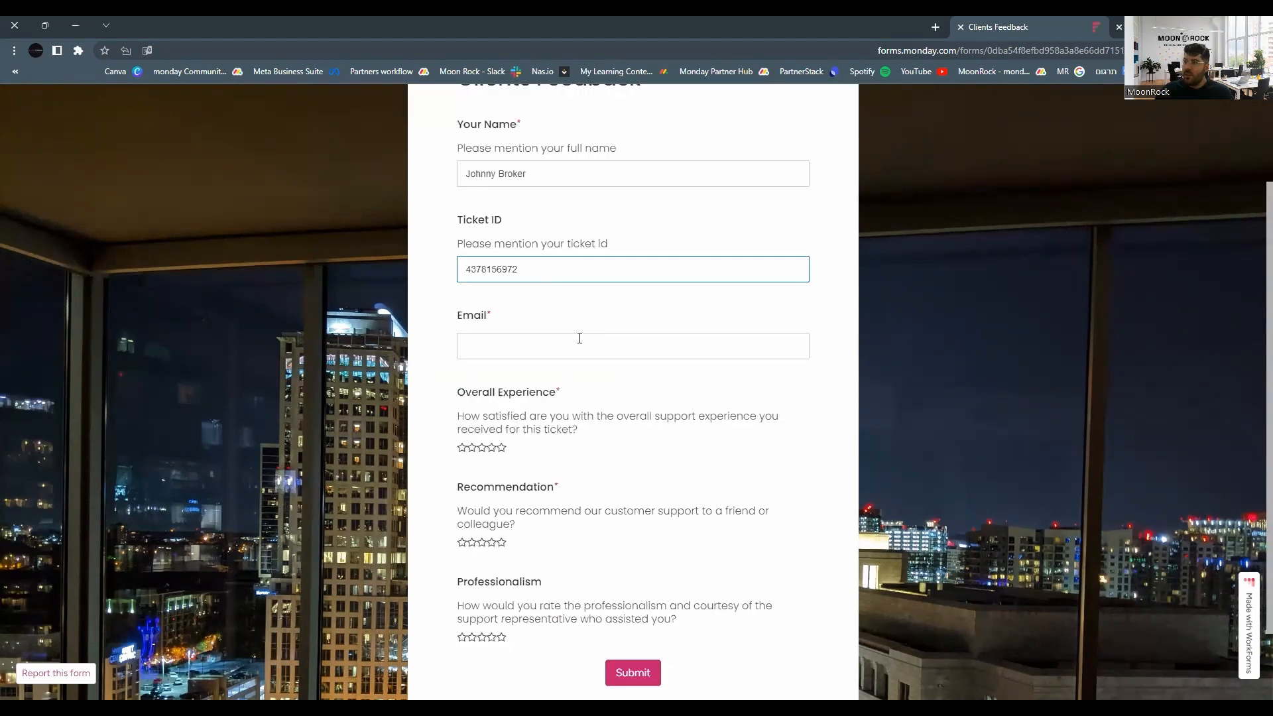
left_click(506, 338)
type("20")
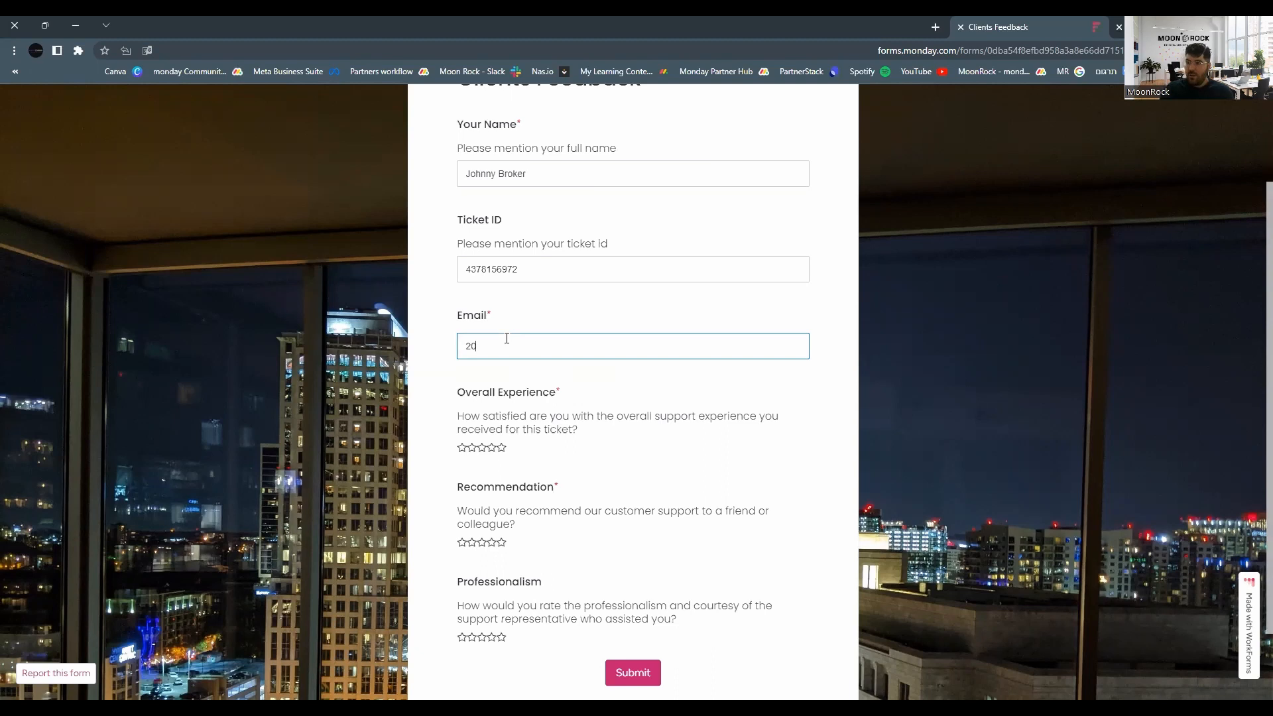
scroll(501, 318, "down", 2)
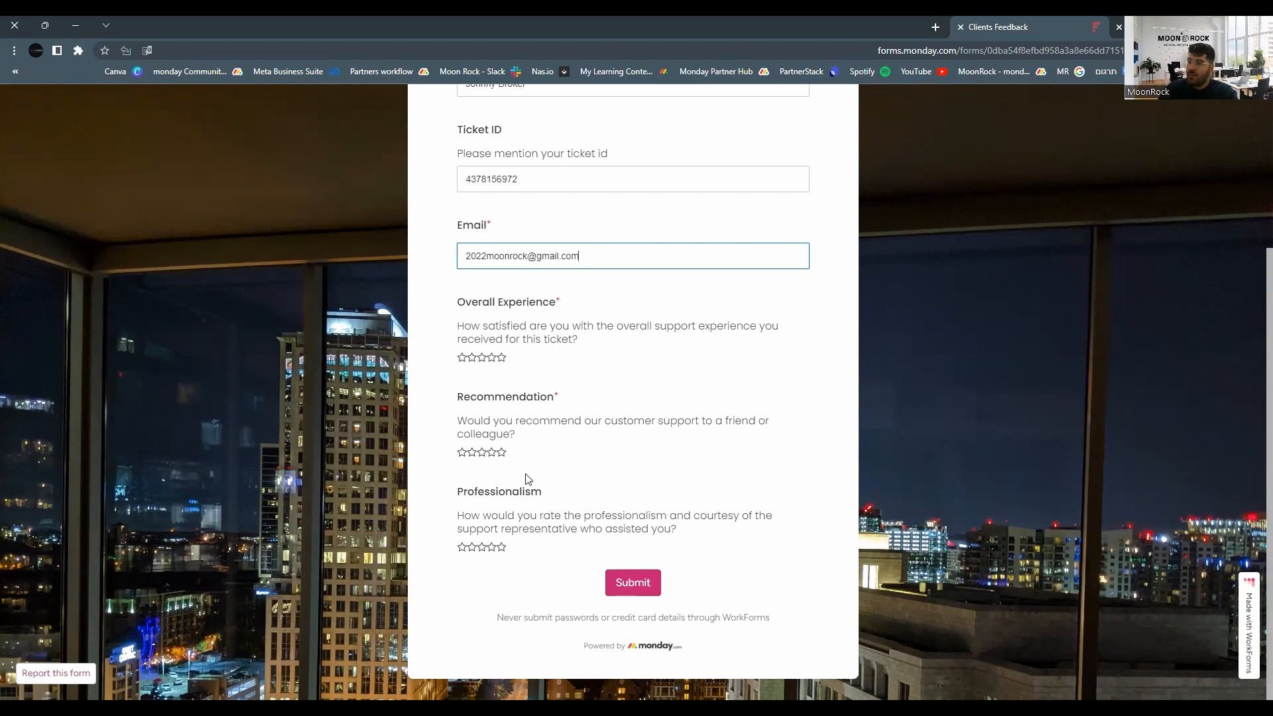
Rate Professionalism, Recommendation and Overall Experience five stars, then submit the form.
left_click(501, 542)
left_click(501, 452)
left_click(502, 358)
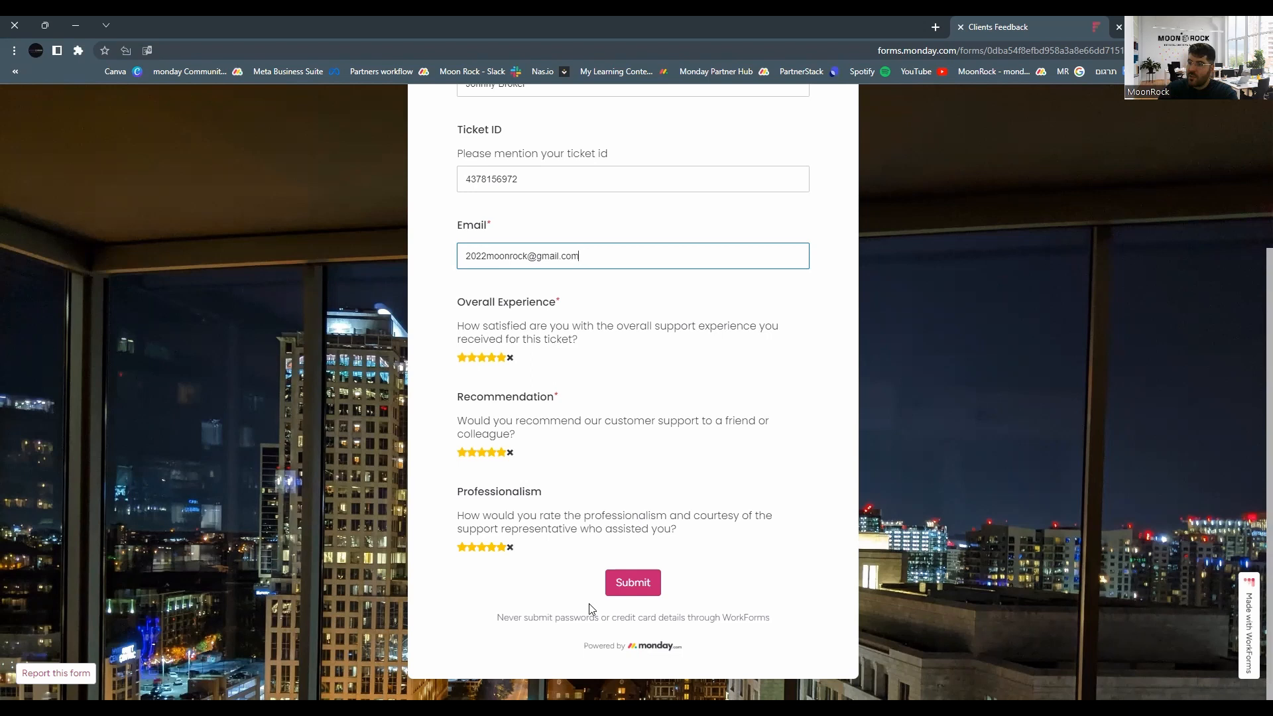
left_click(630, 583)
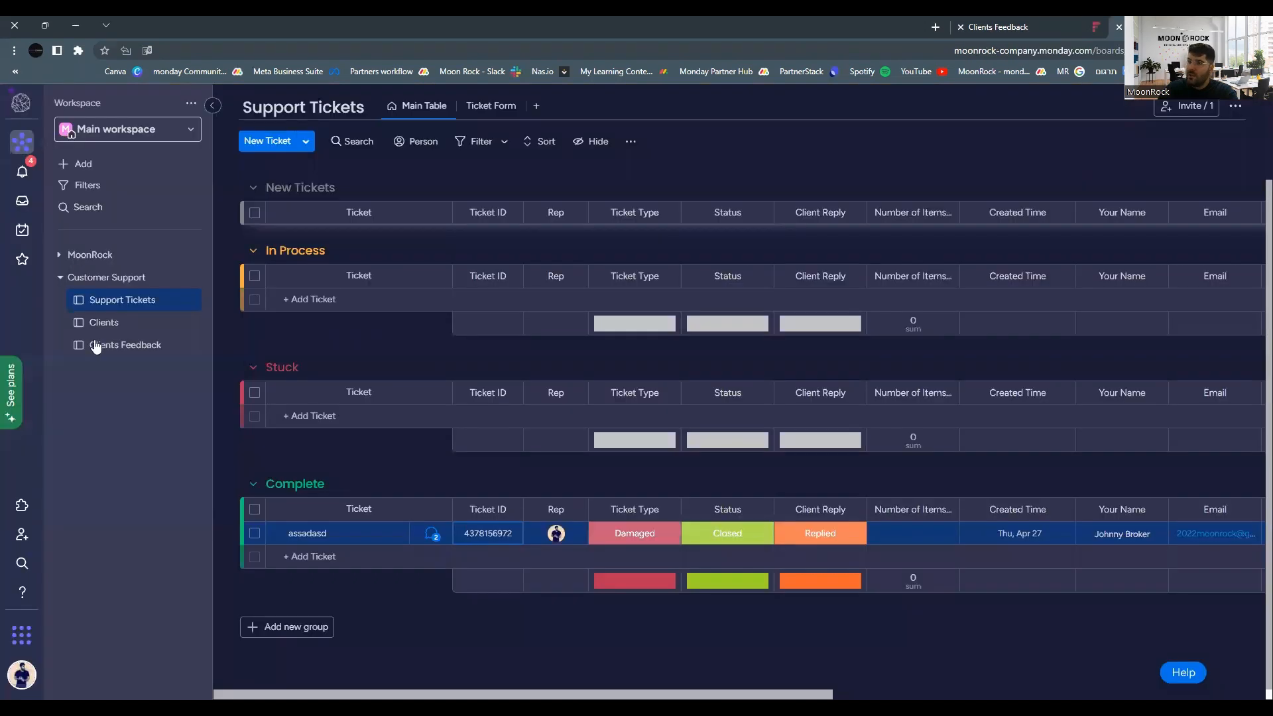
Open the Clients Feedback board under Customer Support in the sidebar.
left_click(97, 345)
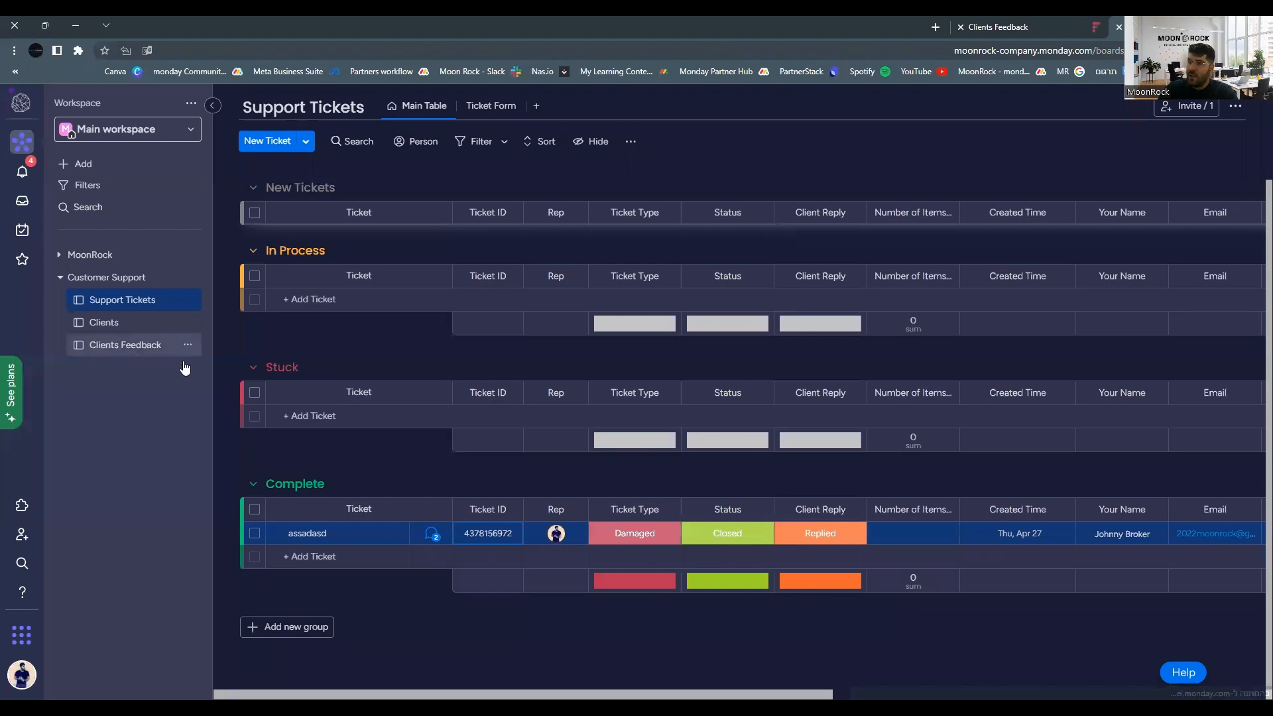